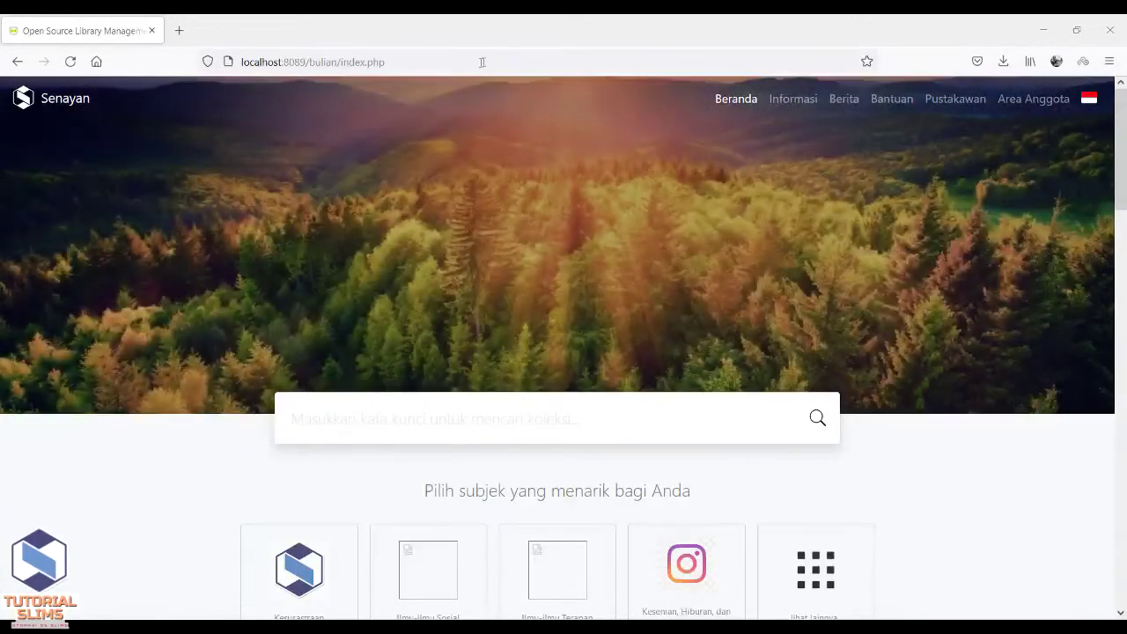
Load the SLiMS login page by appending ?p=login to the site address.
double_click(486, 61)
left_click(490, 60)
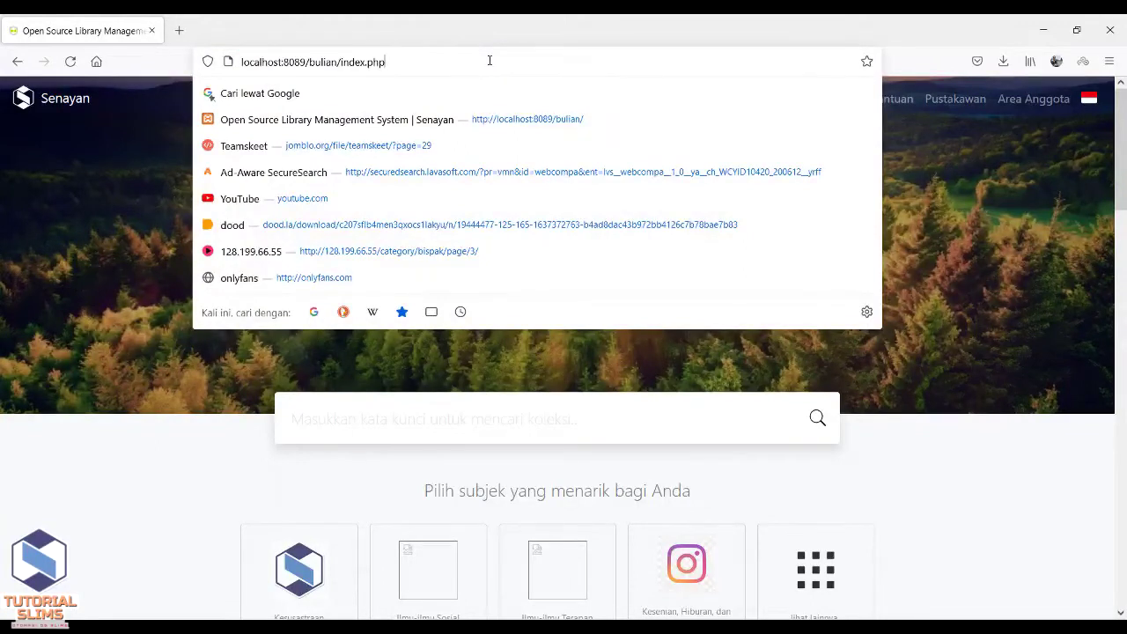
type("?")
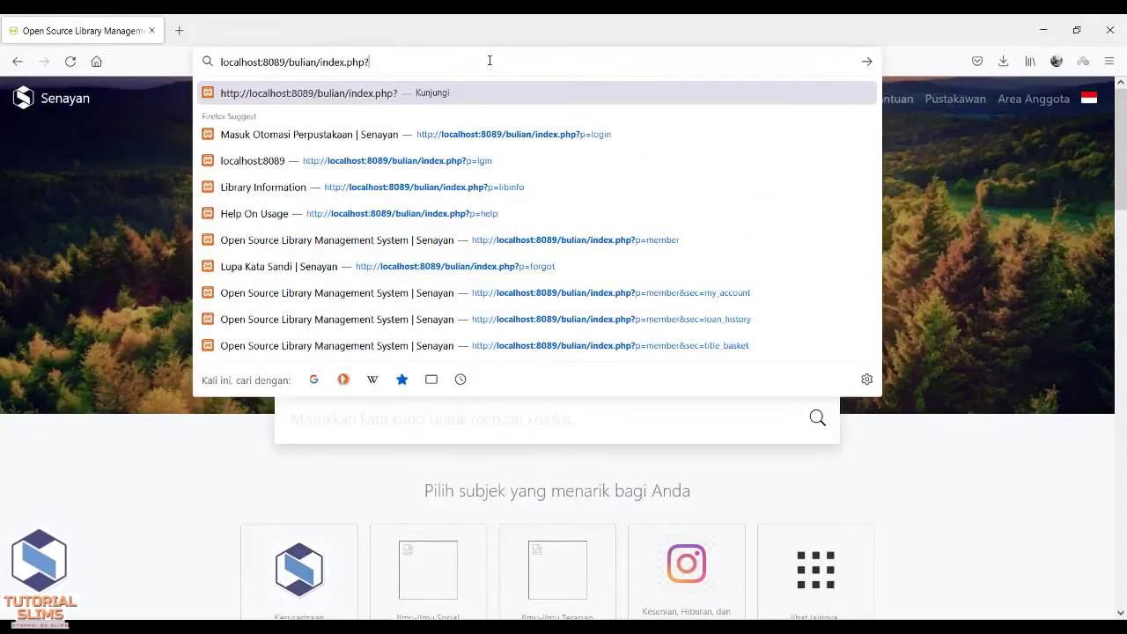
type("p=")
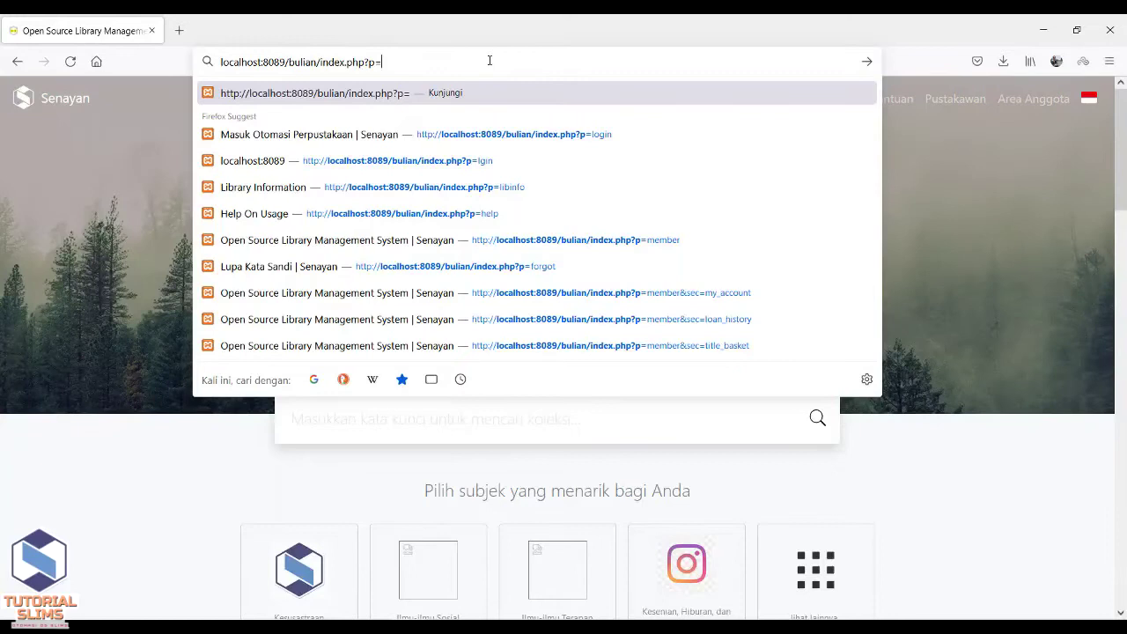
type("login")
key("Return")
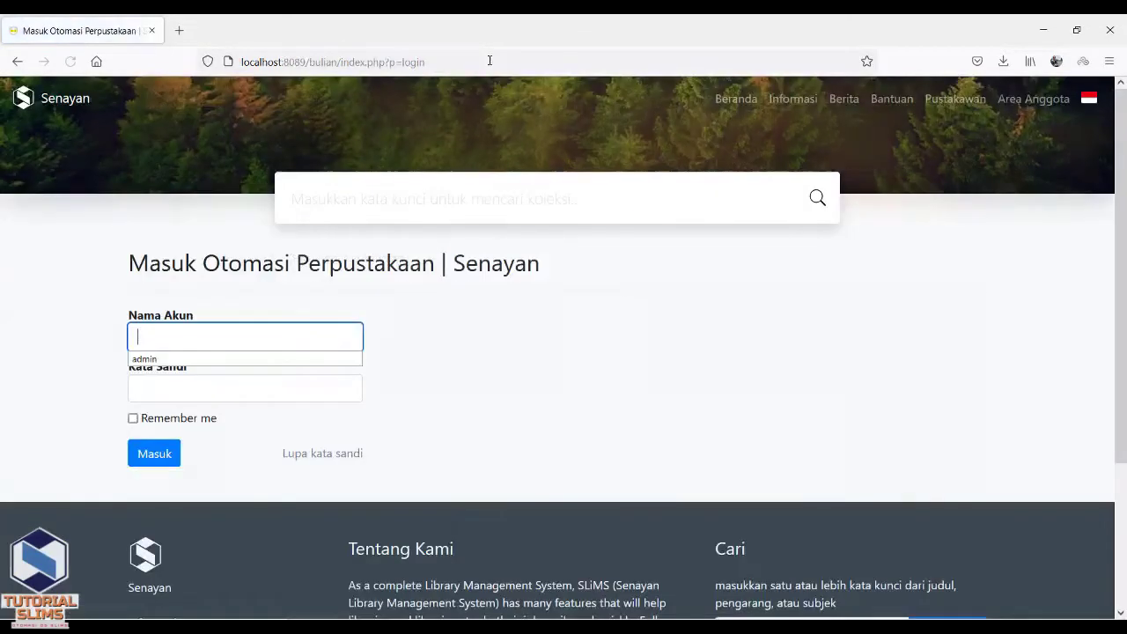
Sign in with the admin username and password, declining Firefox's offer to save the login.
type("admin")
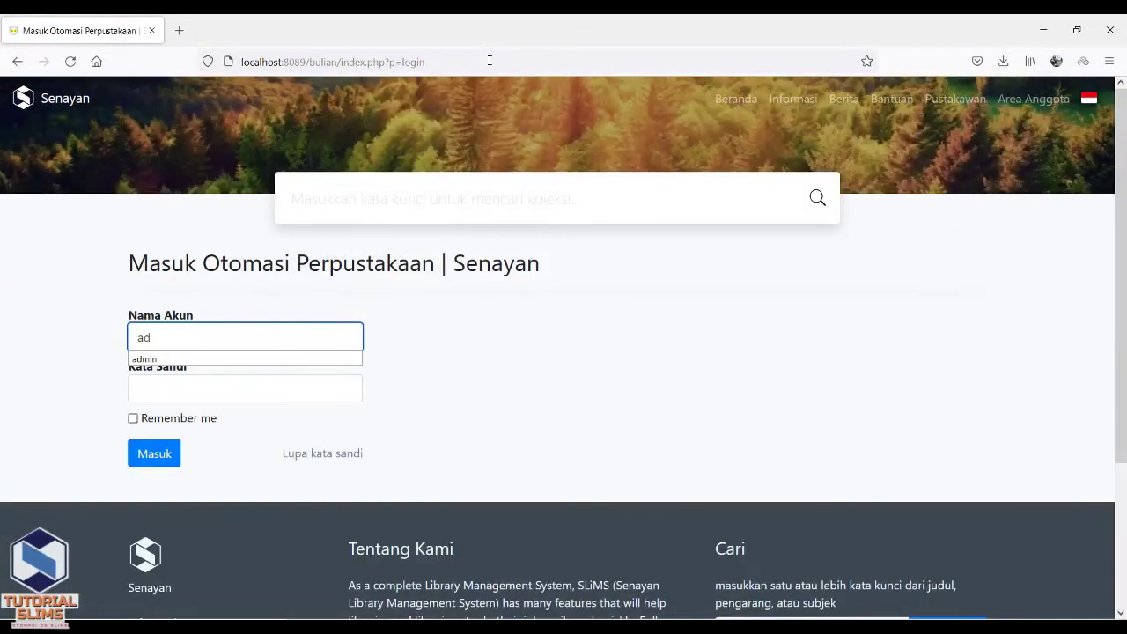
left_click(442, 345)
left_click(279, 393)
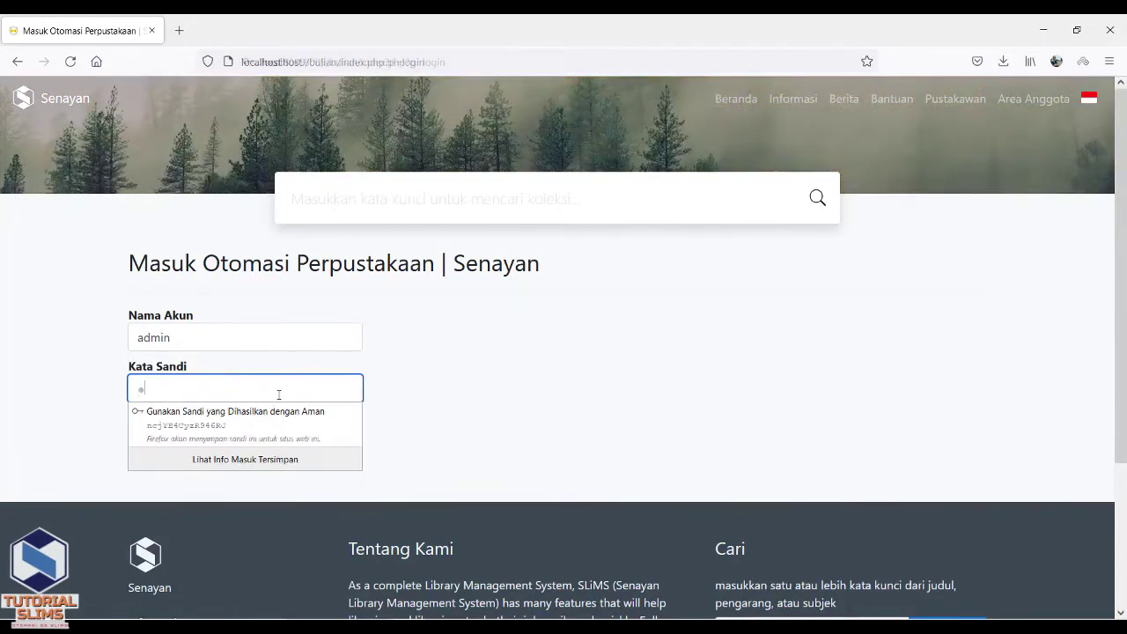
type("admin")
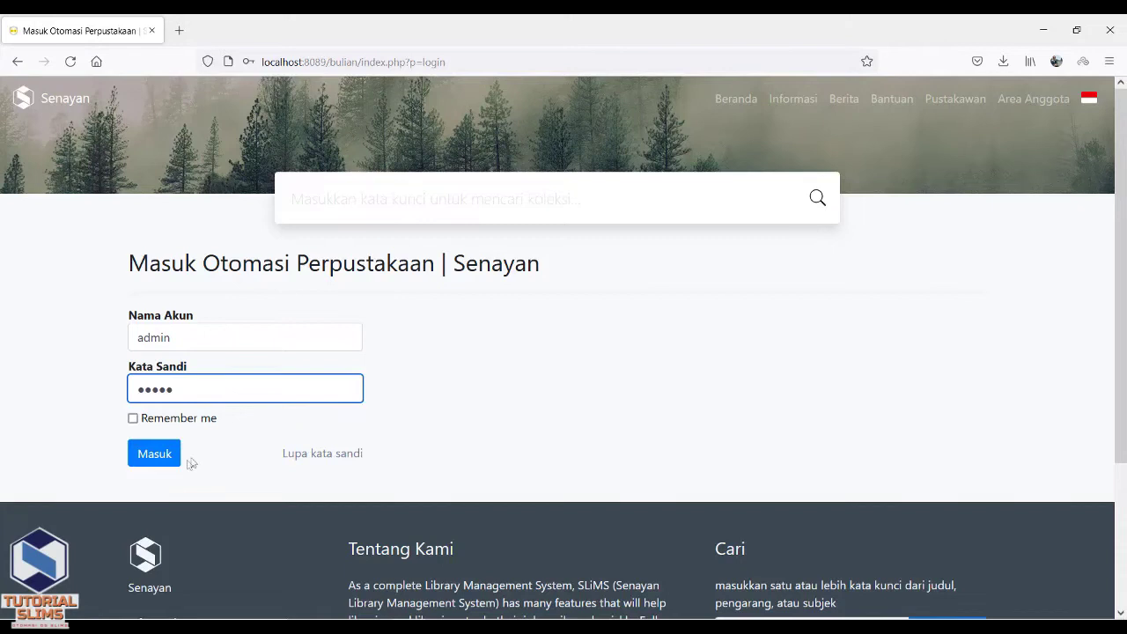
left_click(156, 453)
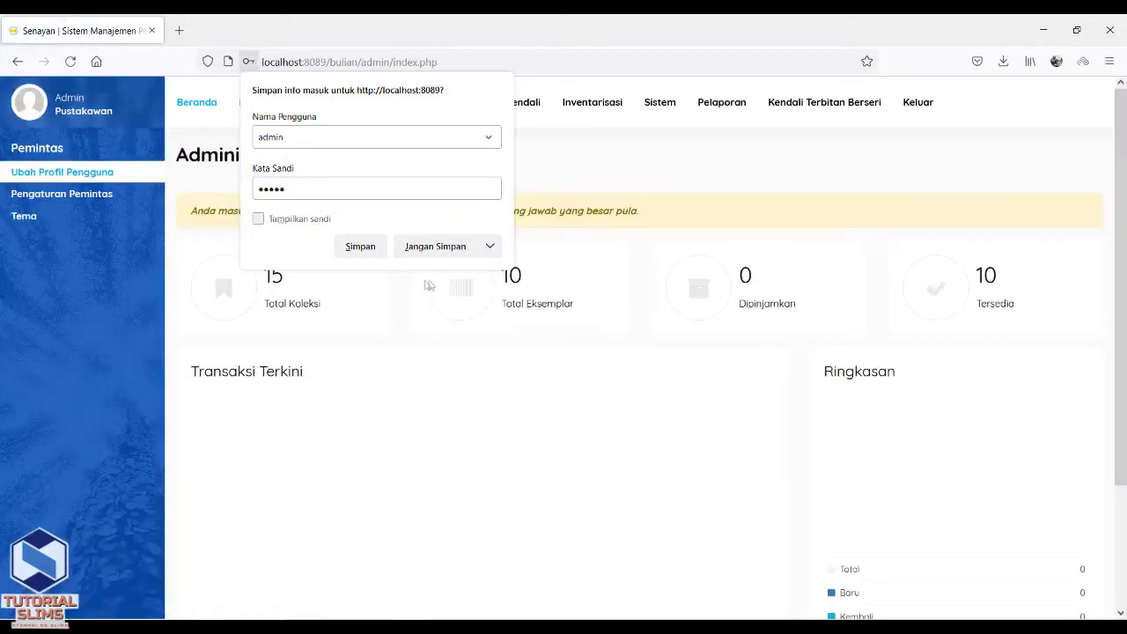
left_click(455, 250)
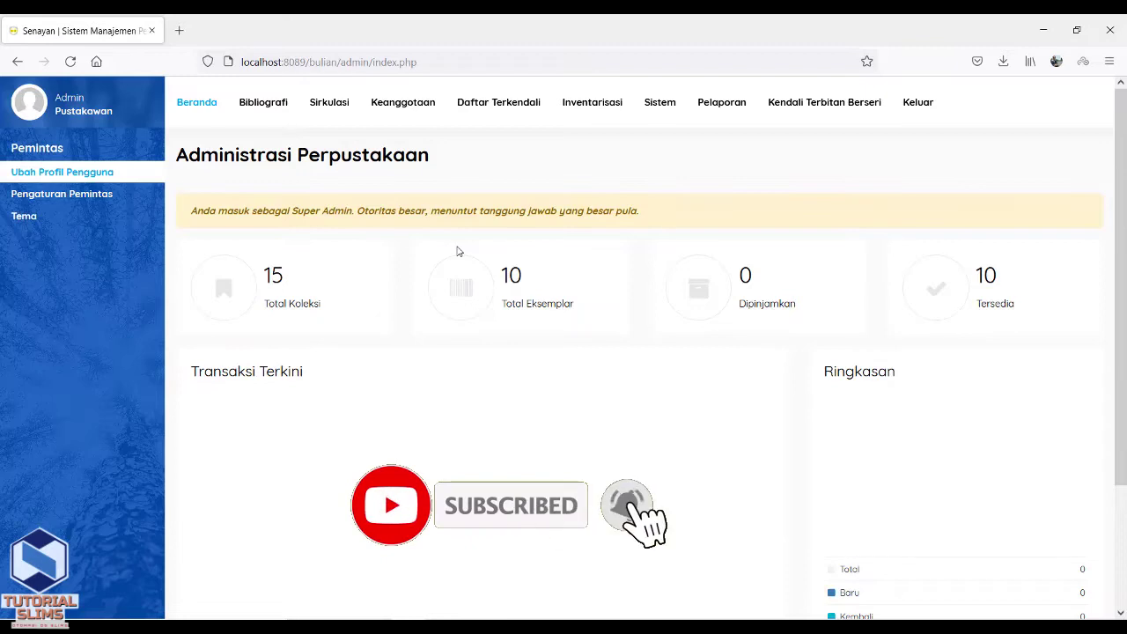
Open the Keanggotaan member list and filter it to members whose membership has expired.
left_click(407, 112)
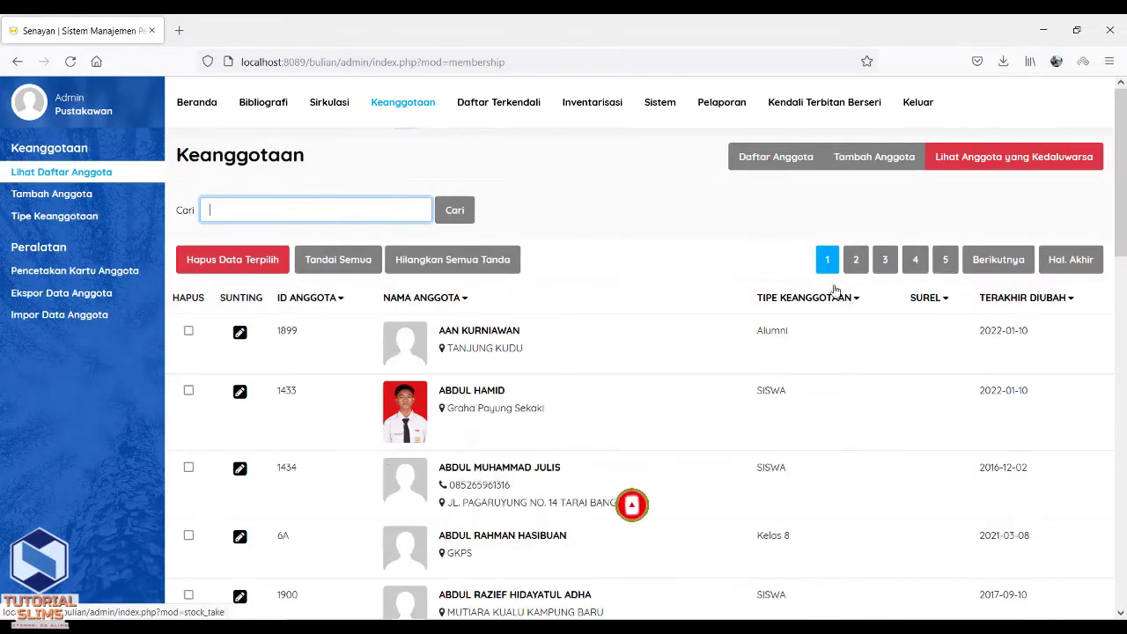
left_click_drag(1119, 253, 1122, 208)
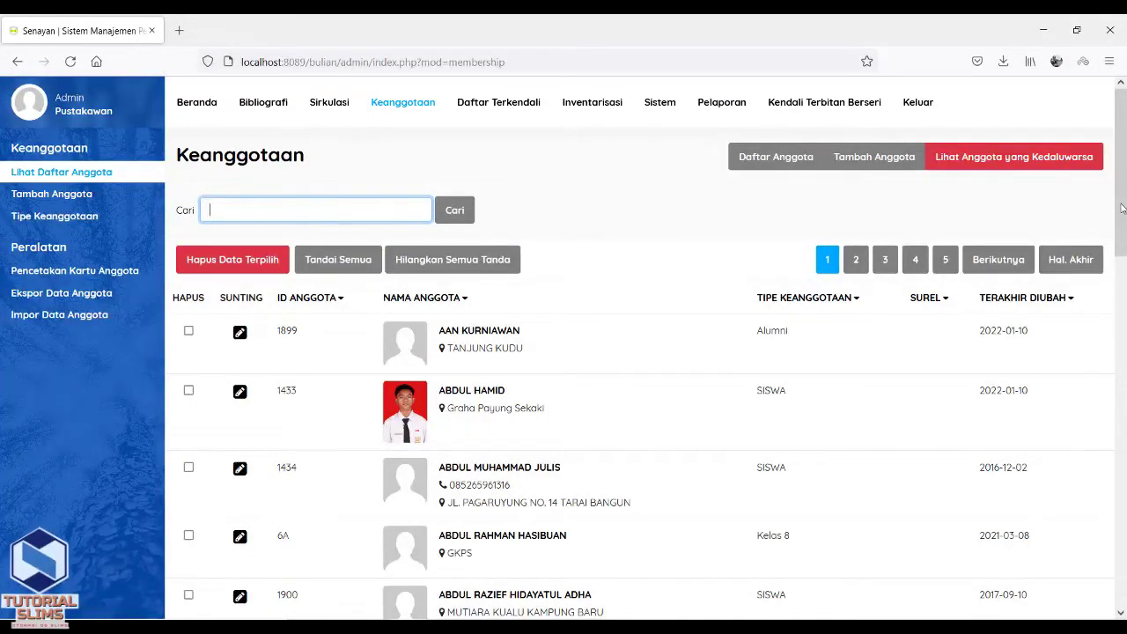
left_click(1065, 210)
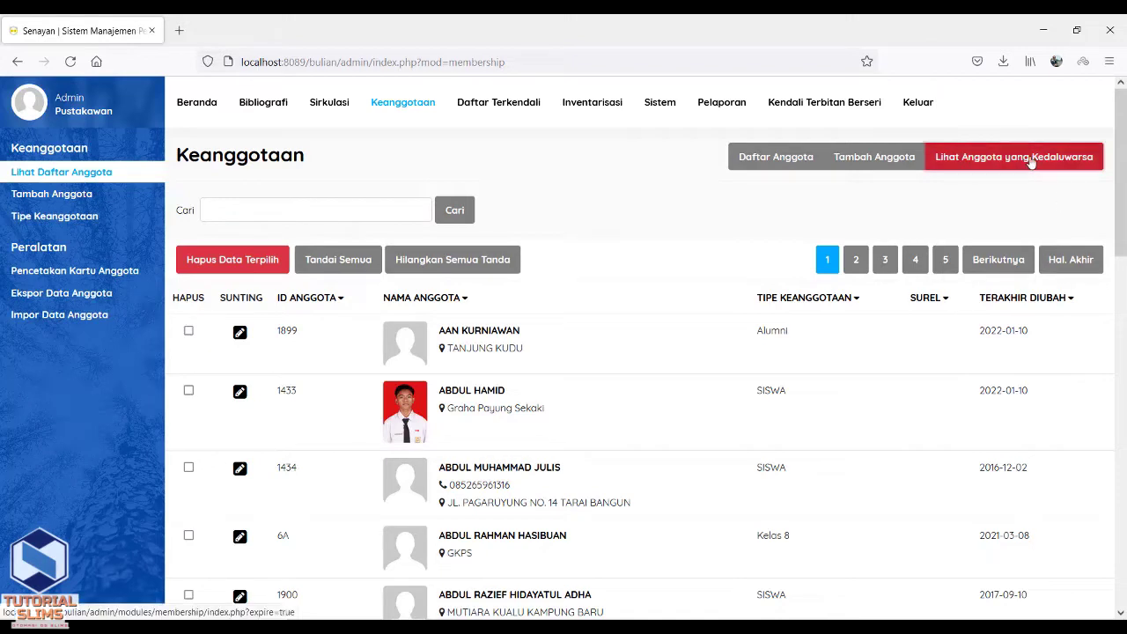
left_click(1031, 163)
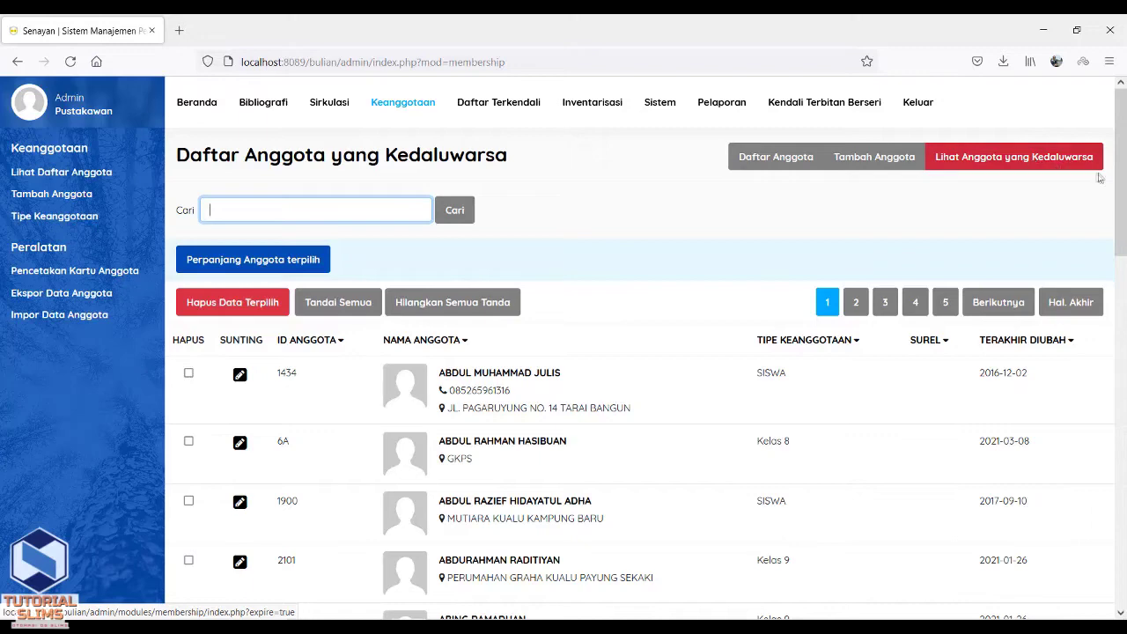
Browse the expired members list through pages 2, 3 and the last page, then return to page 1.
left_click_drag(1122, 203, 1040, 255)
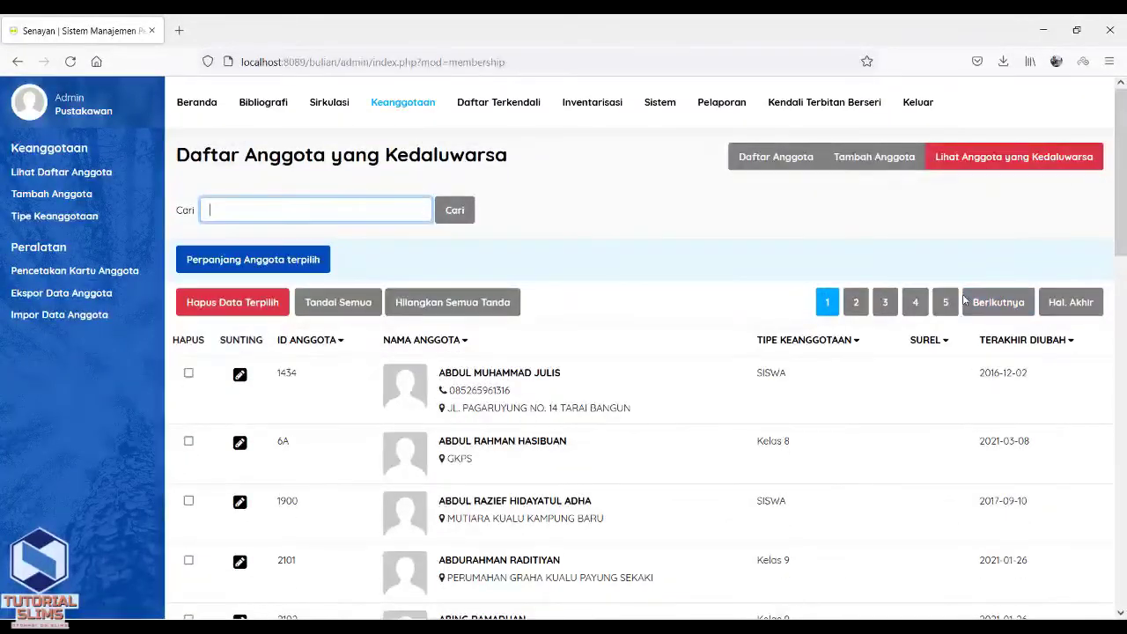
left_click(989, 304)
left_click(991, 304)
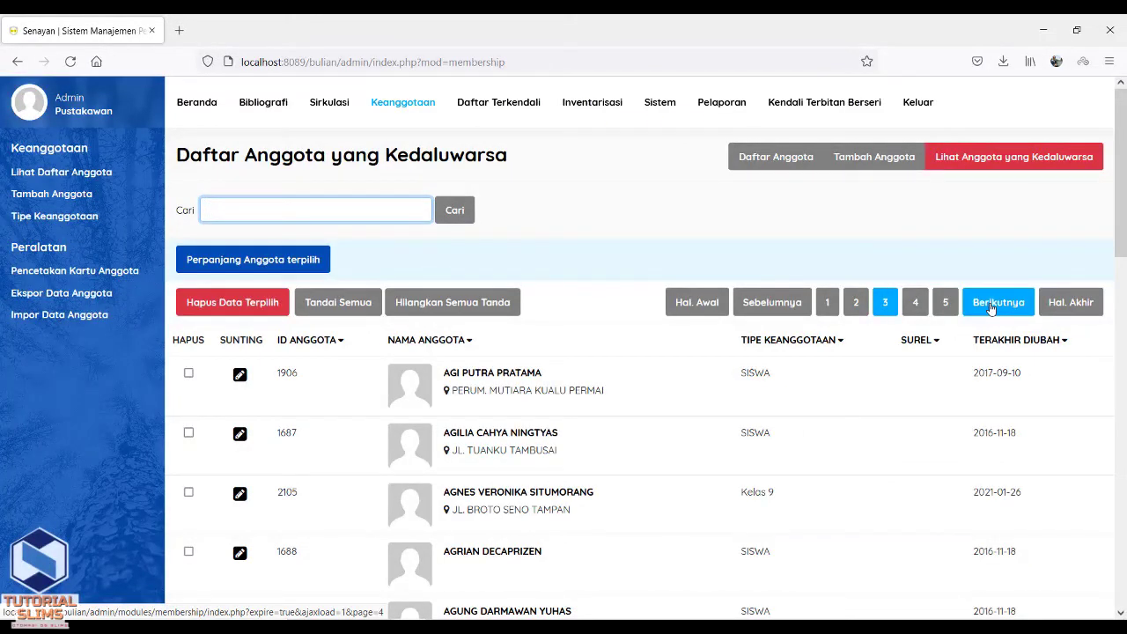
left_click(1067, 304)
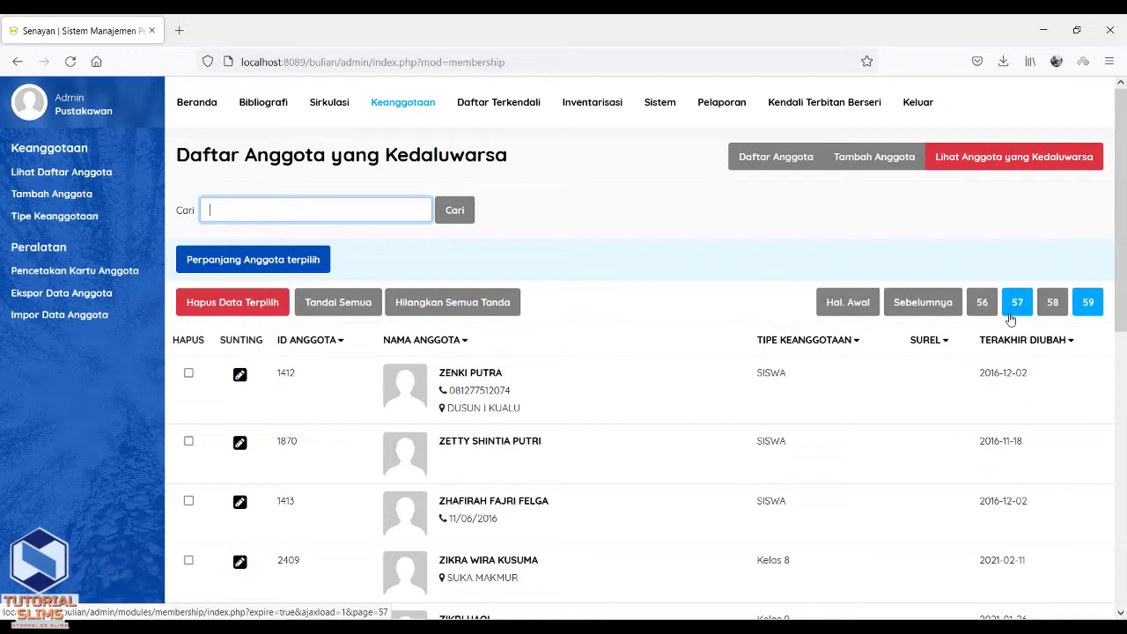
left_click(858, 304)
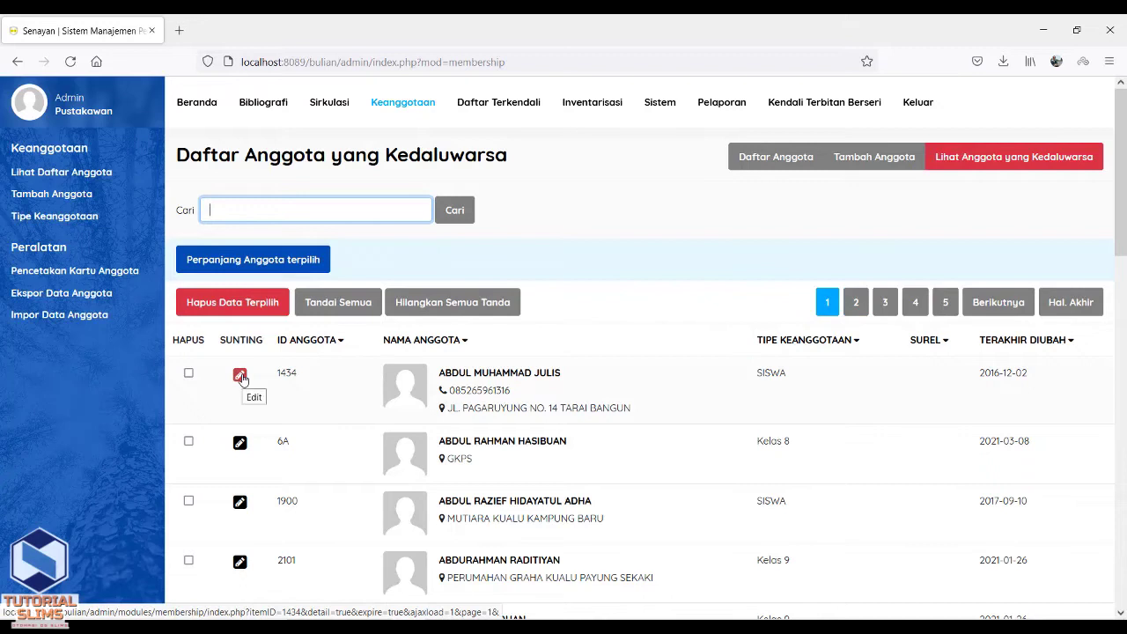
left_click(447, 379)
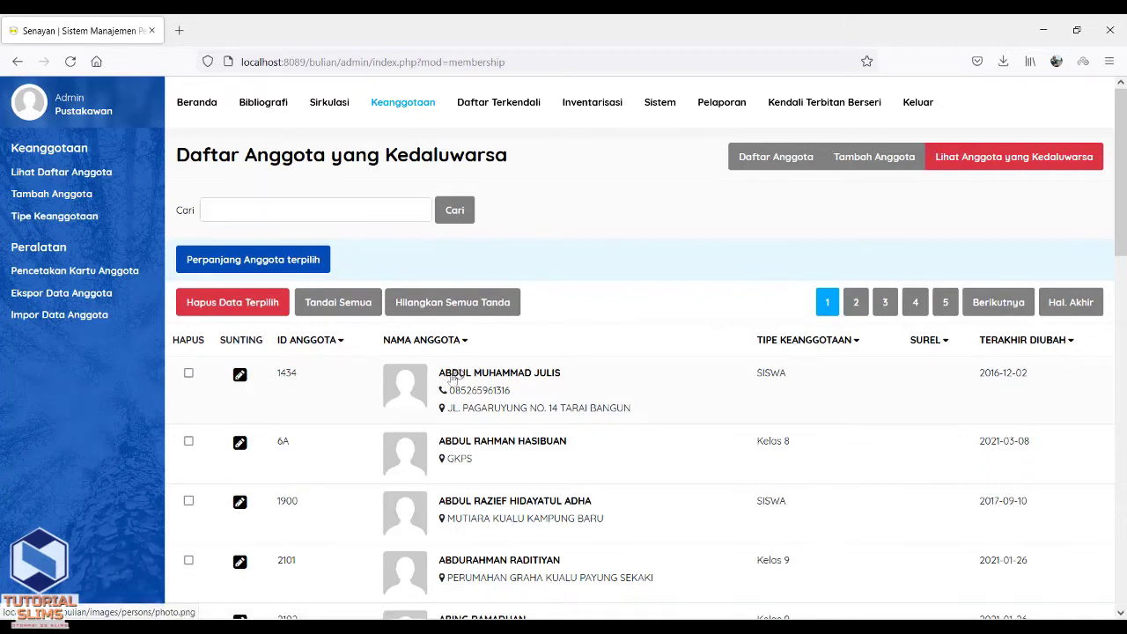
left_click_drag(563, 376, 442, 385)
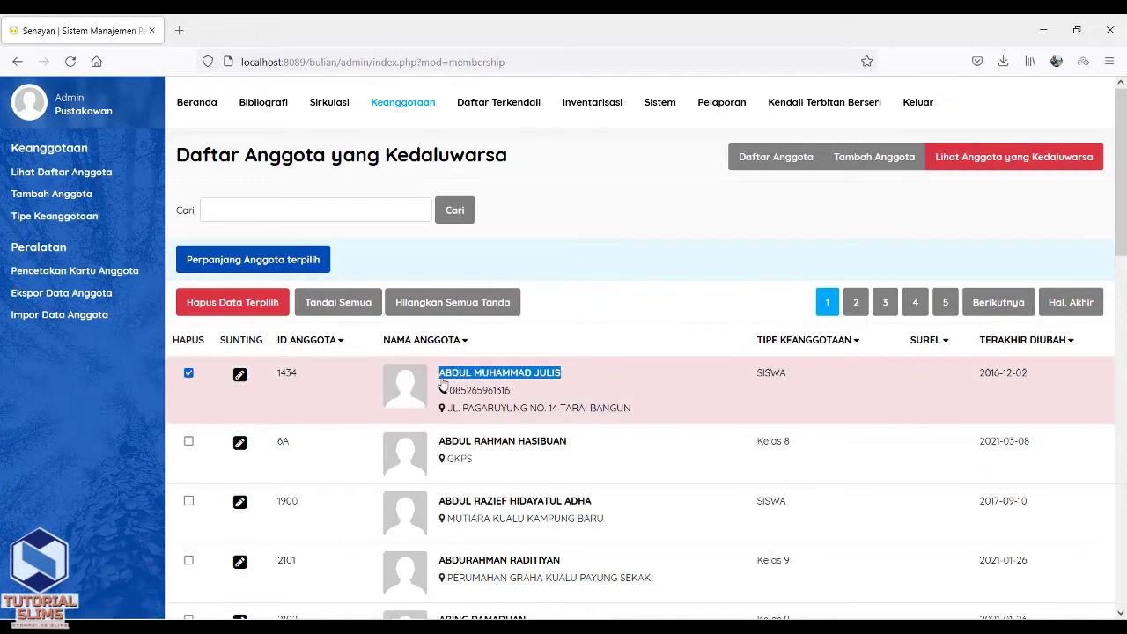
left_click(443, 385)
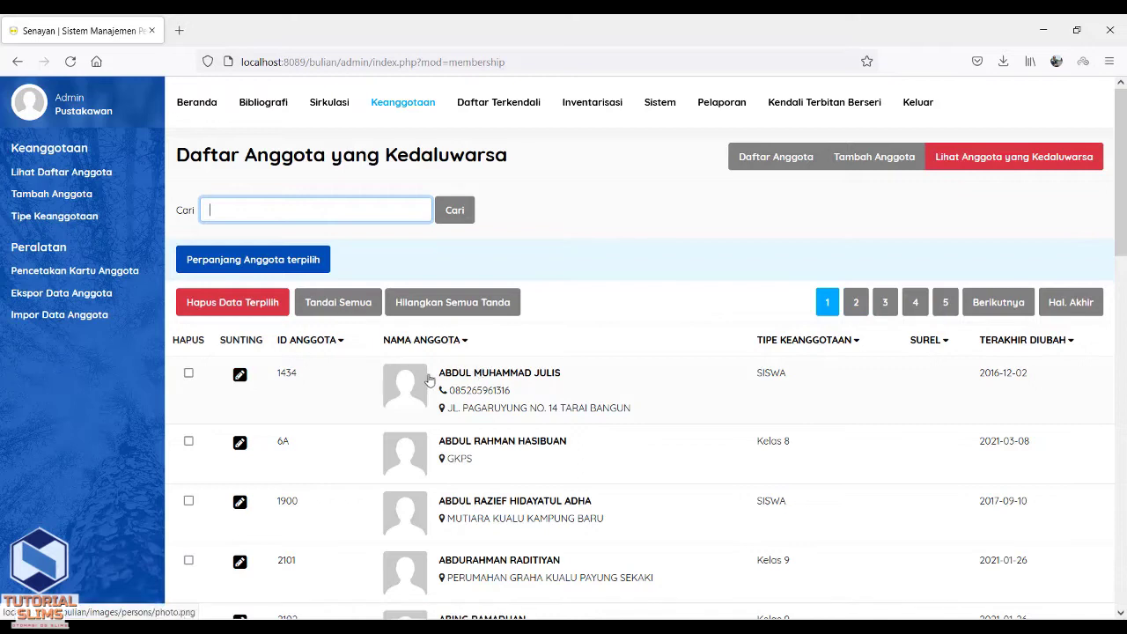
left_click(431, 380)
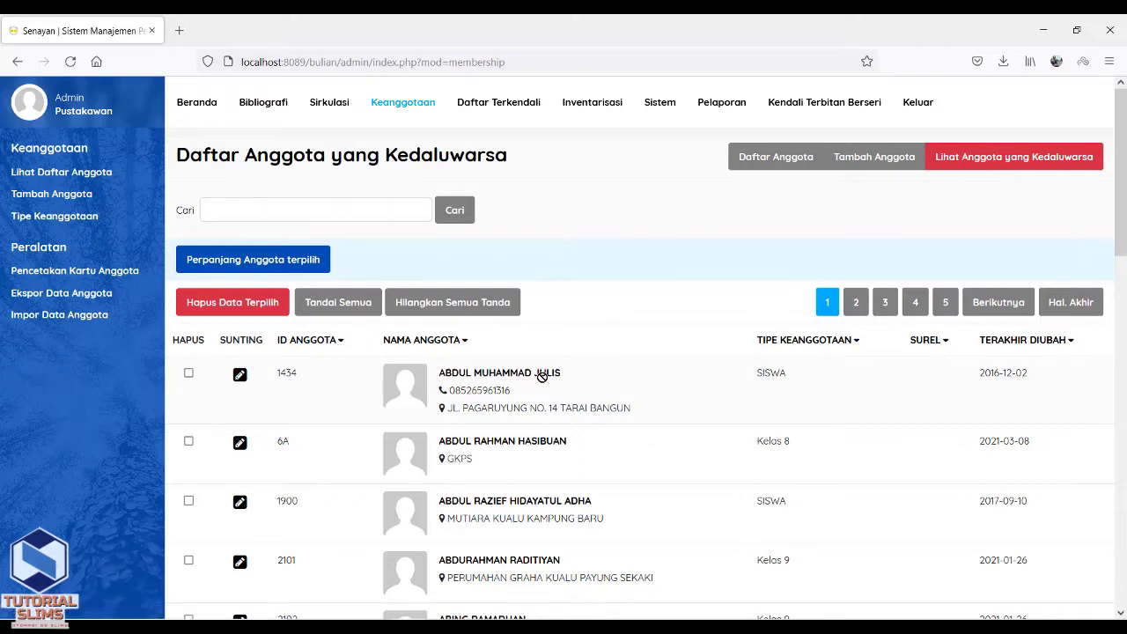
left_click_drag(560, 373, 442, 387)
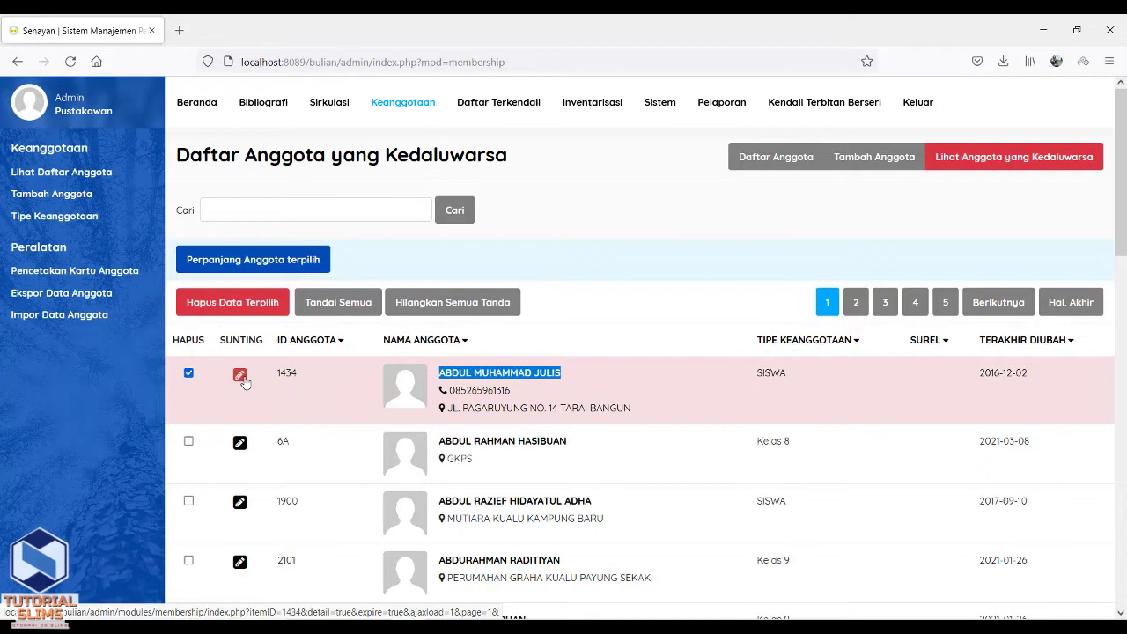
left_click(242, 380)
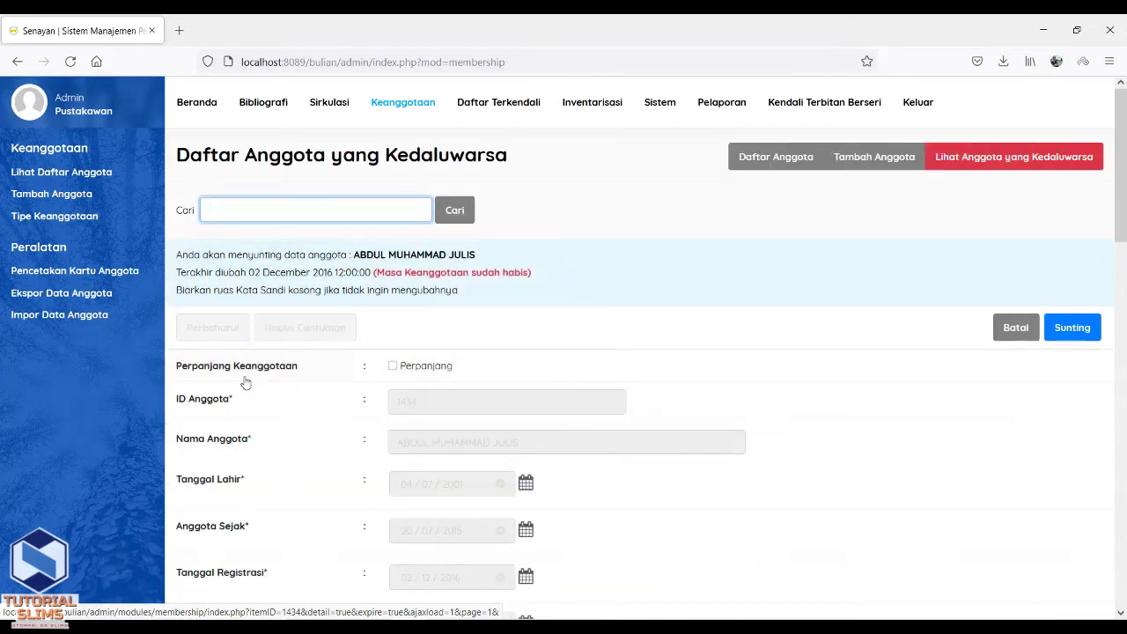
Unlock the first expired member's record, flagged 'Masa Keanggotaan sudah habis', for editing.
left_click_drag(355, 254, 477, 252)
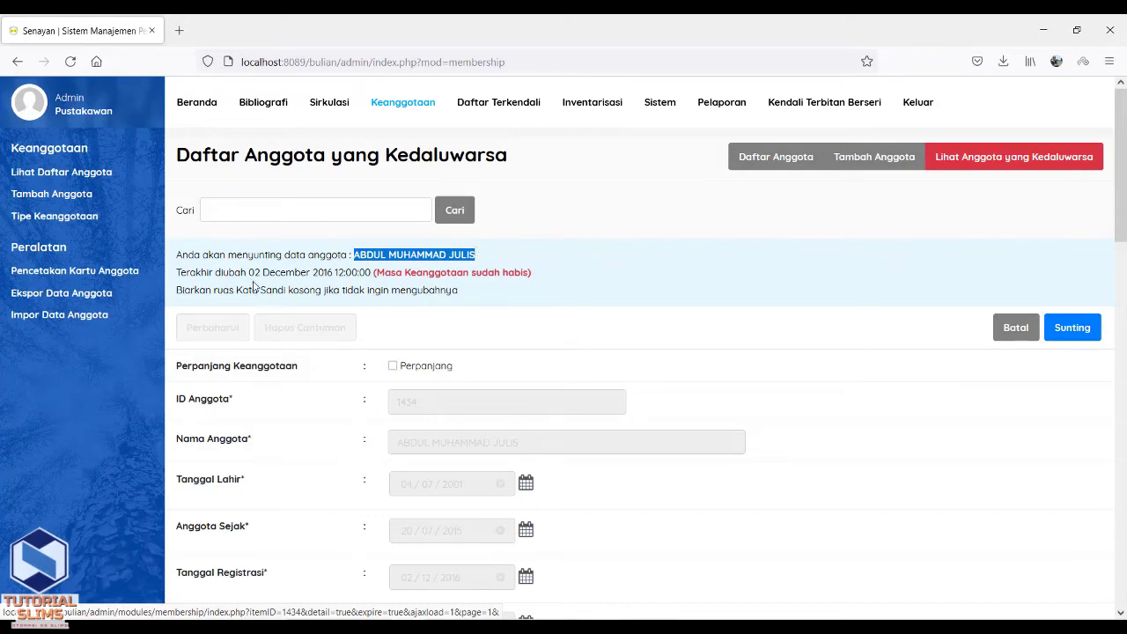
left_click_drag(248, 272, 532, 280)
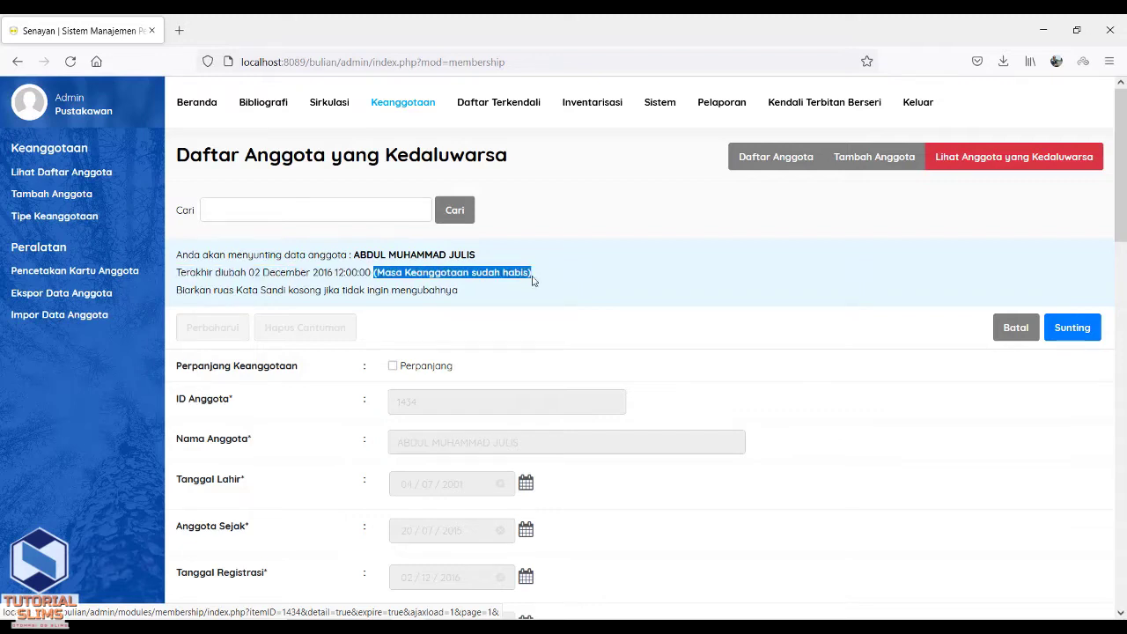
left_click(1056, 339)
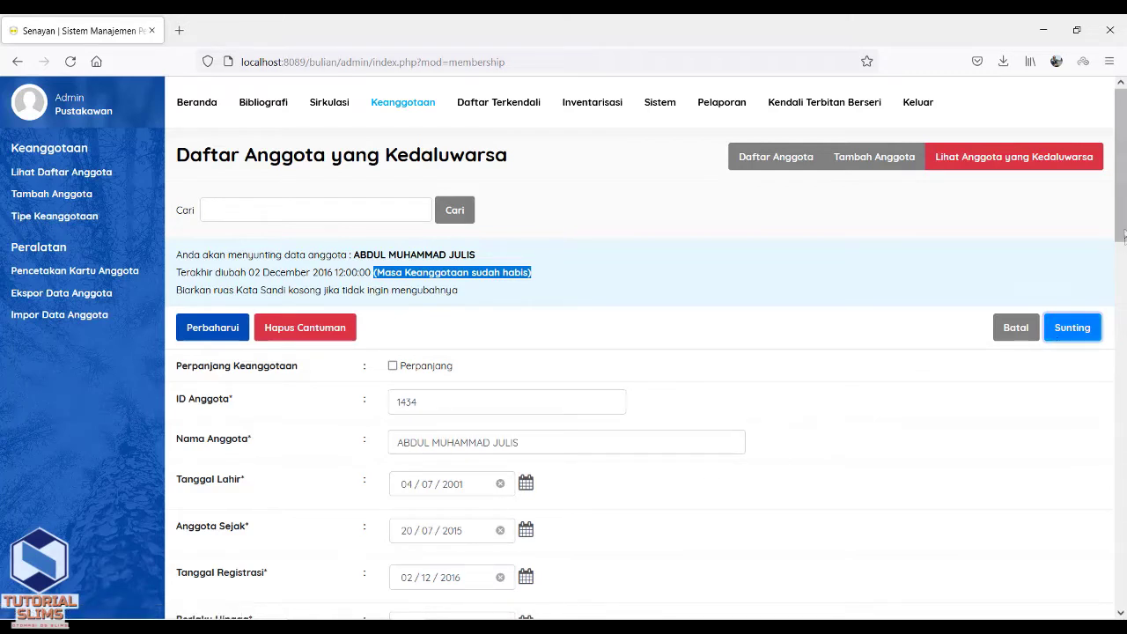
scroll(1124, 230, "down", 2)
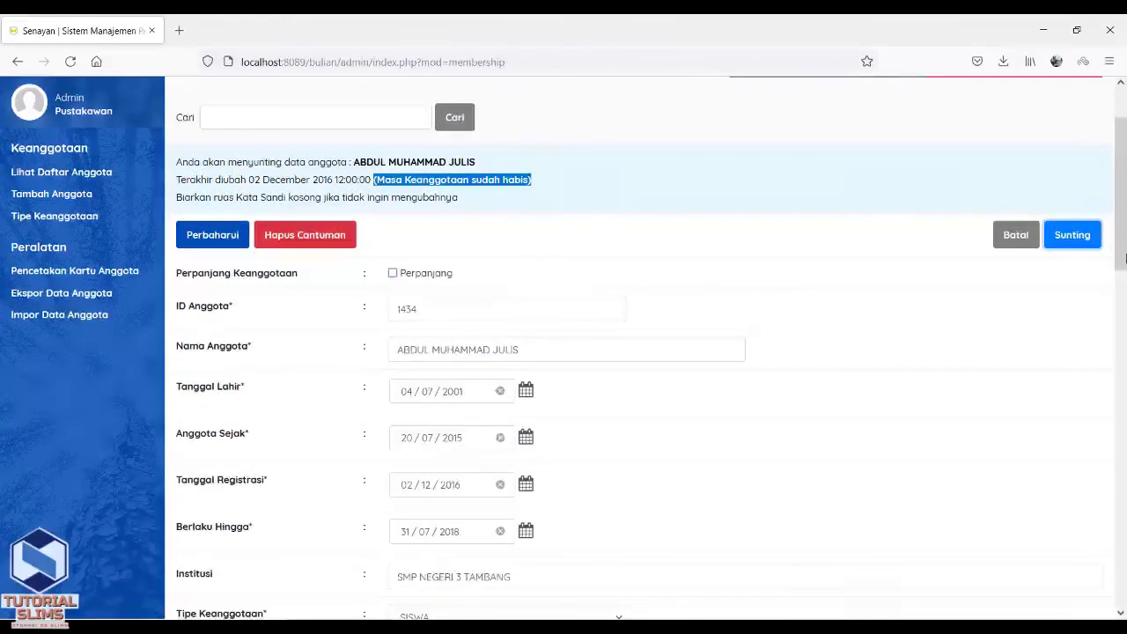
left_click(454, 493)
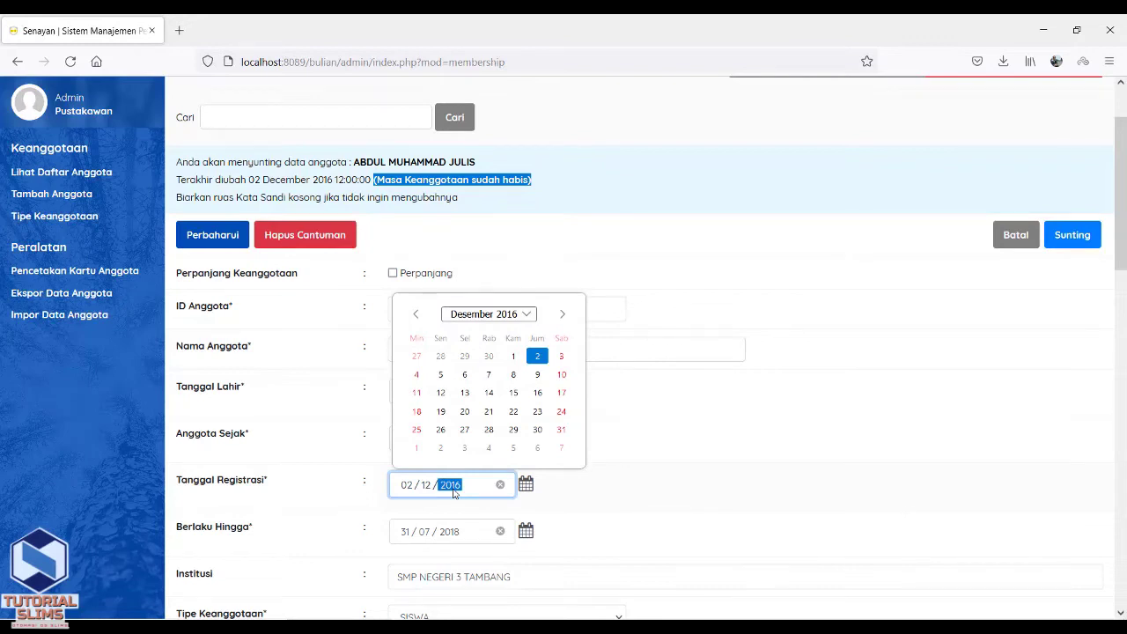
left_click(446, 538)
left_click(448, 538)
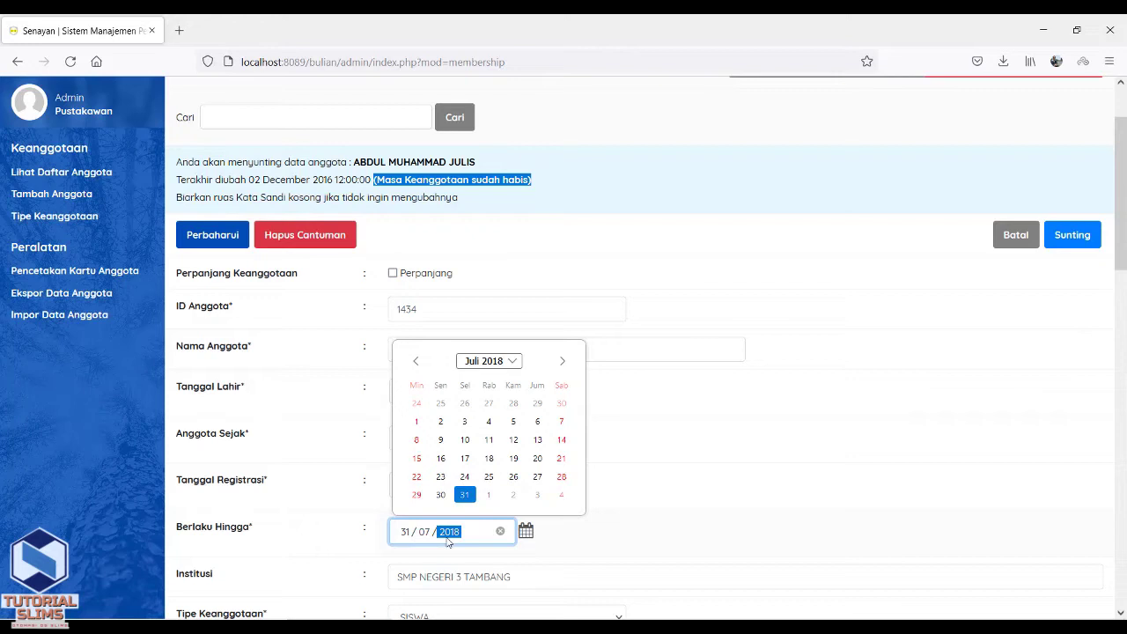
left_click(785, 432)
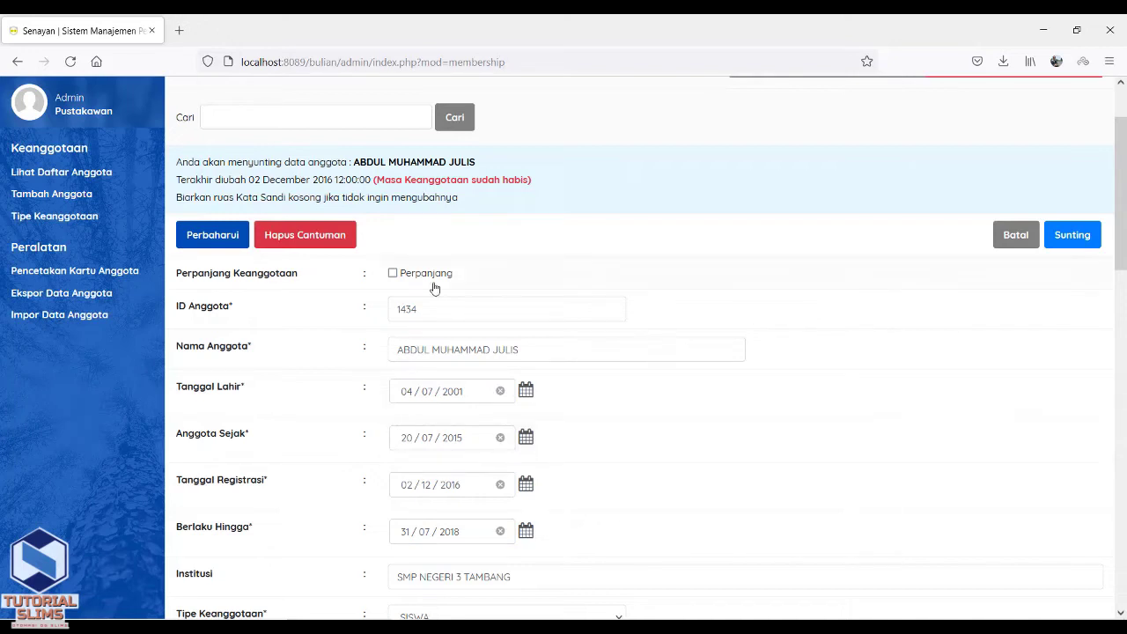
Mark the membership for extension with Perpanjang, save it, and dismiss the 'Data Anggota Berhasil diperbarui' alert.
left_click(394, 274)
left_click(216, 240)
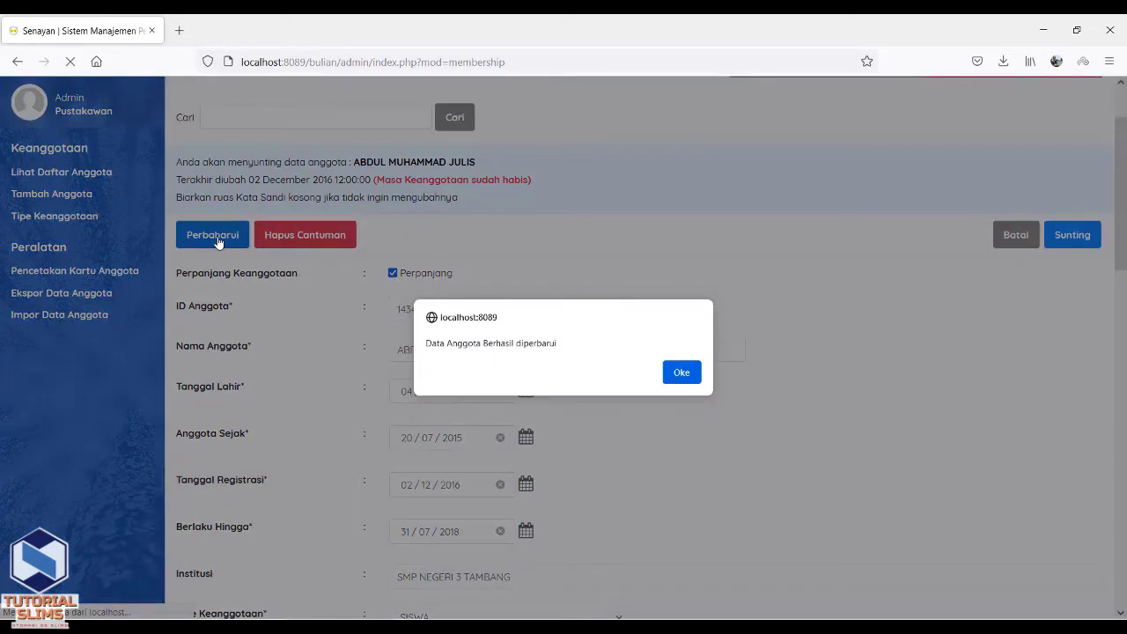
left_click_drag(427, 346, 558, 341)
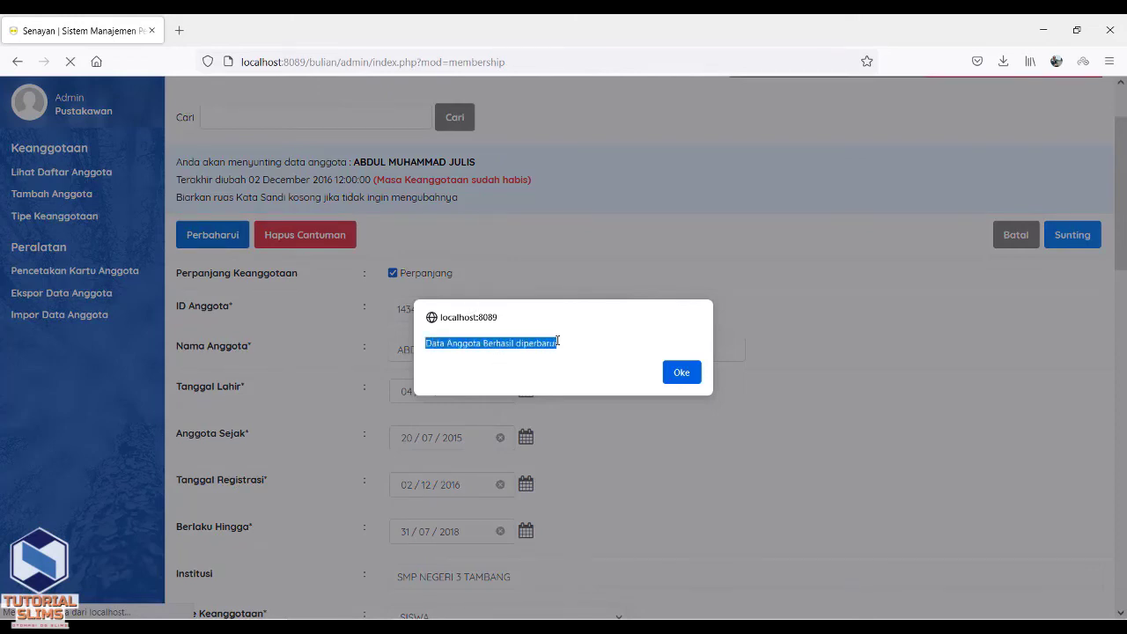
left_click(676, 372)
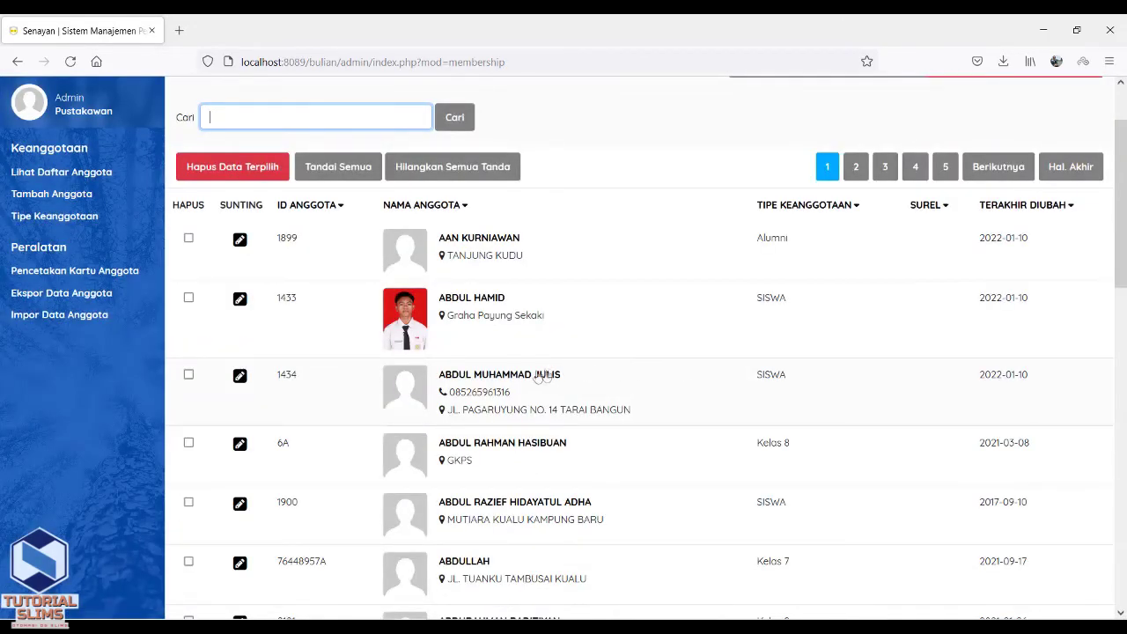
Reopen the renewed member and confirm registration 10/01/2022 and expiry 06/01/2025, then re-save.
left_click_drag(440, 377, 574, 385)
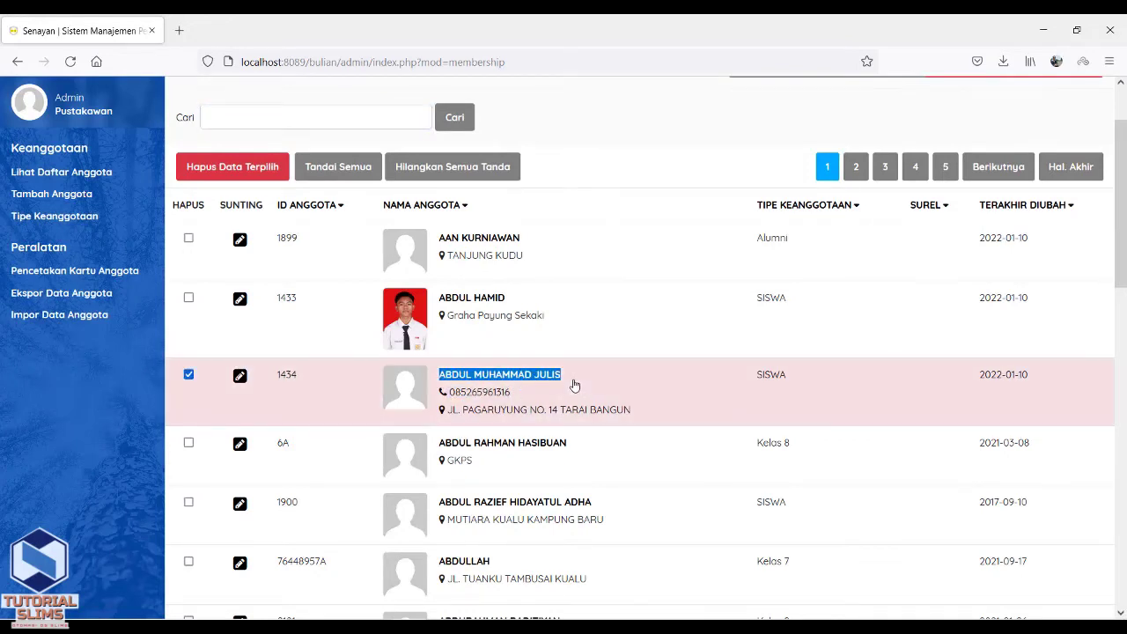
left_click(242, 382)
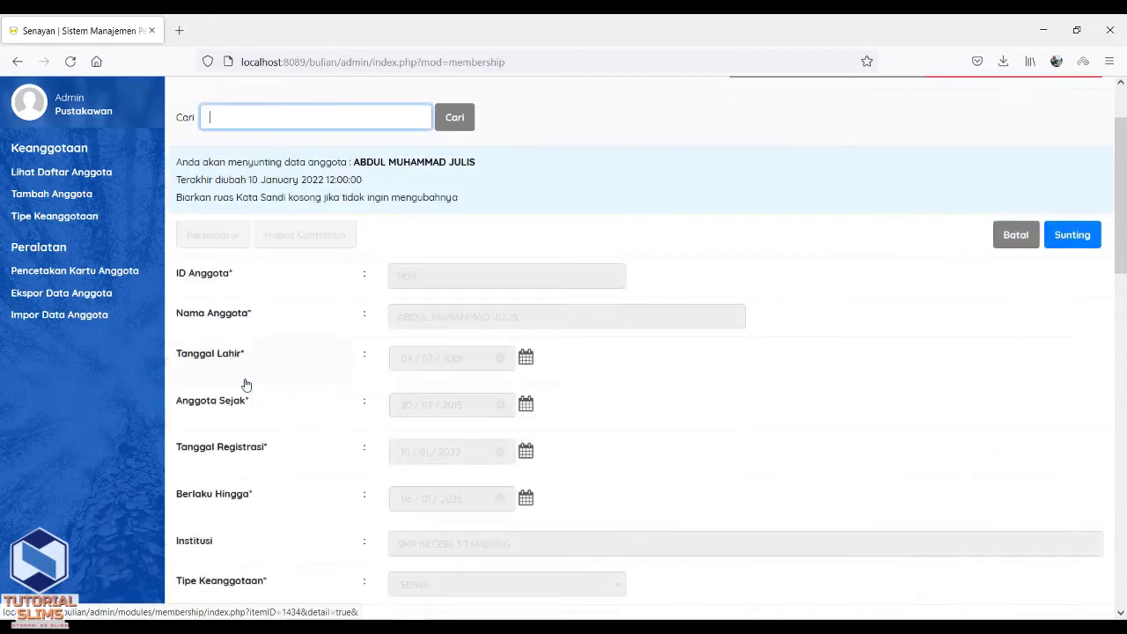
left_click(1067, 238)
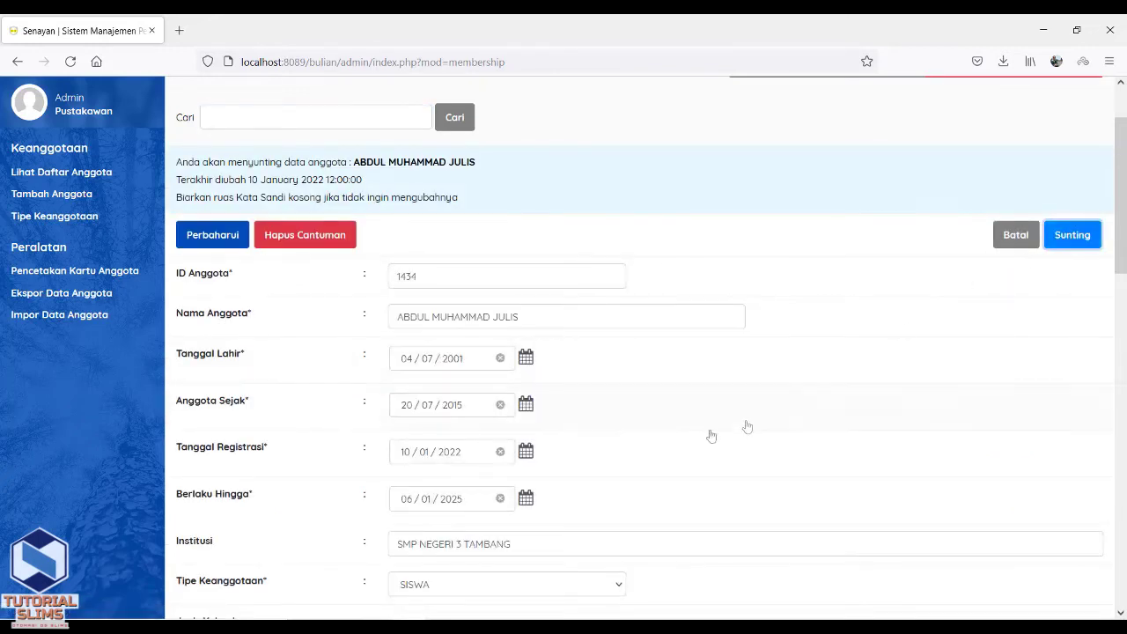
left_click(450, 460)
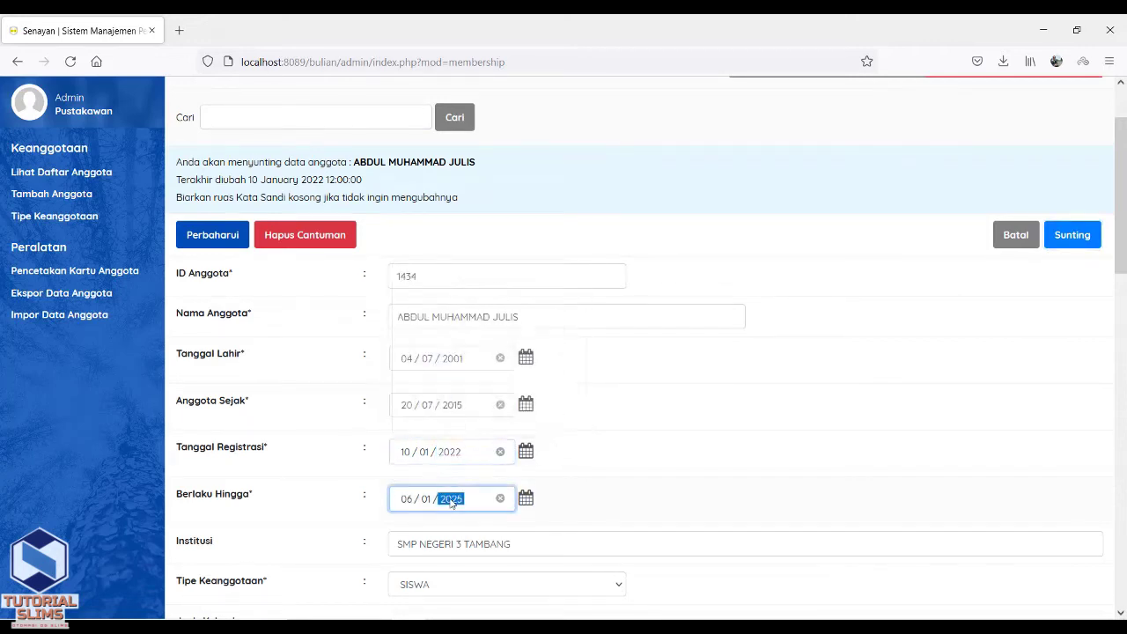
left_click(451, 500)
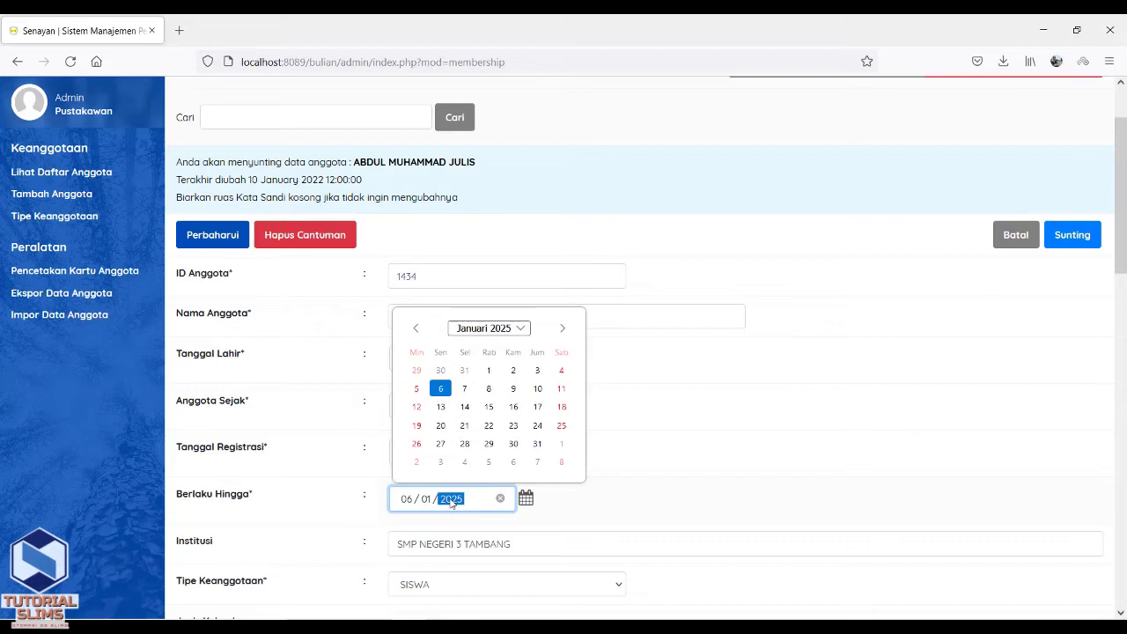
left_click(582, 498)
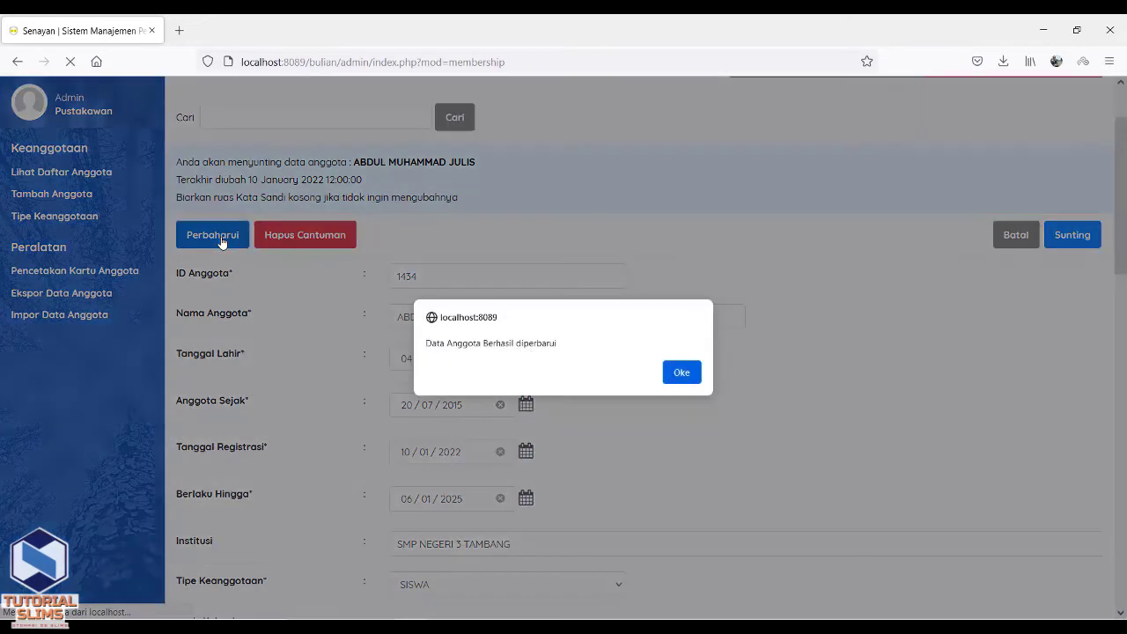
left_click(681, 373)
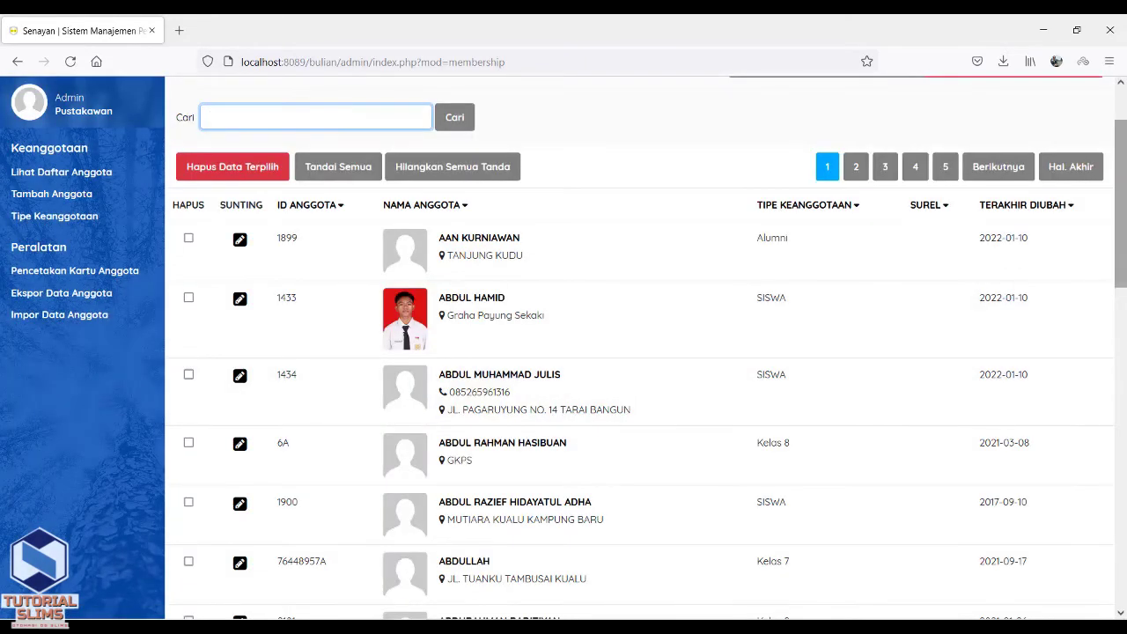
Open the expired members list and cancel an initial renewal request for selected members.
scroll(1124, 222, "up", 1)
scroll(1124, 222, "up", 2)
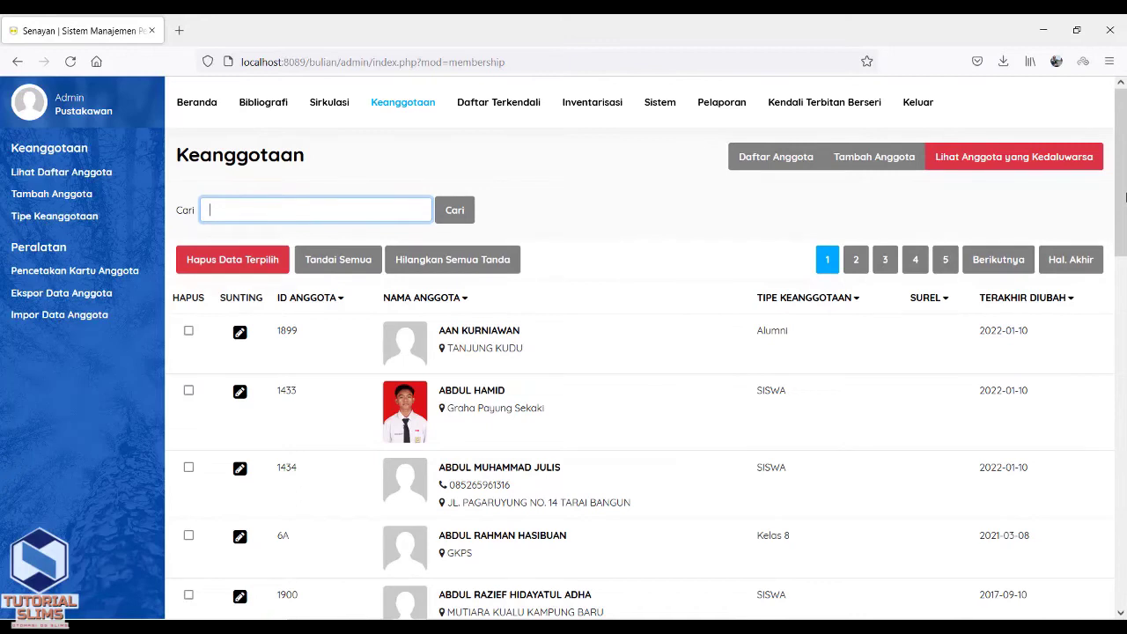
left_click(1056, 162)
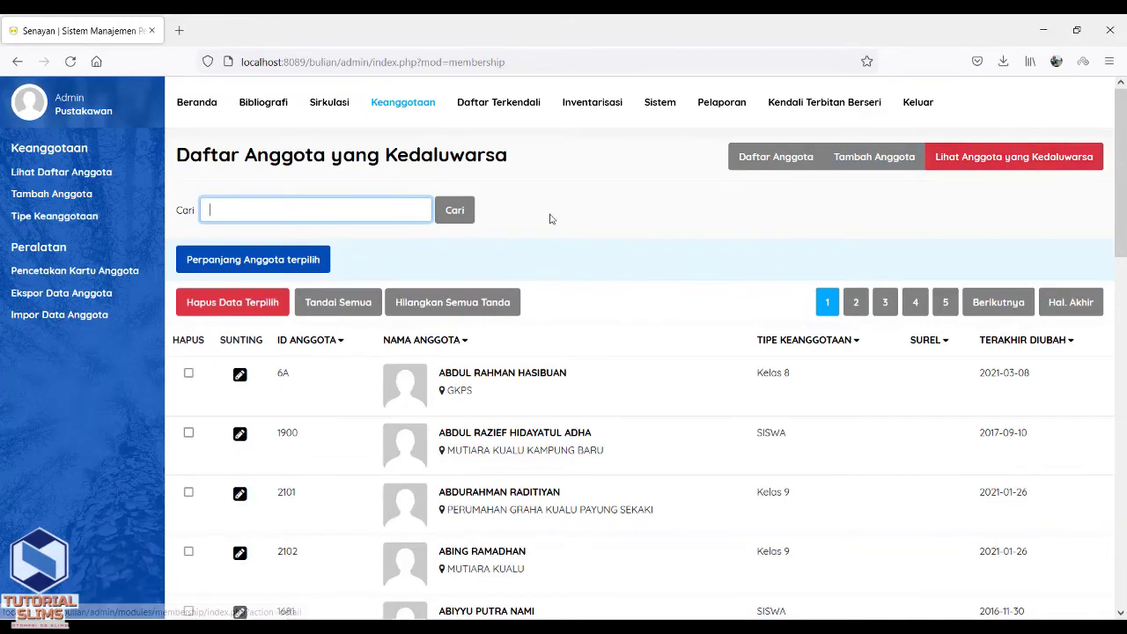
left_click(194, 265)
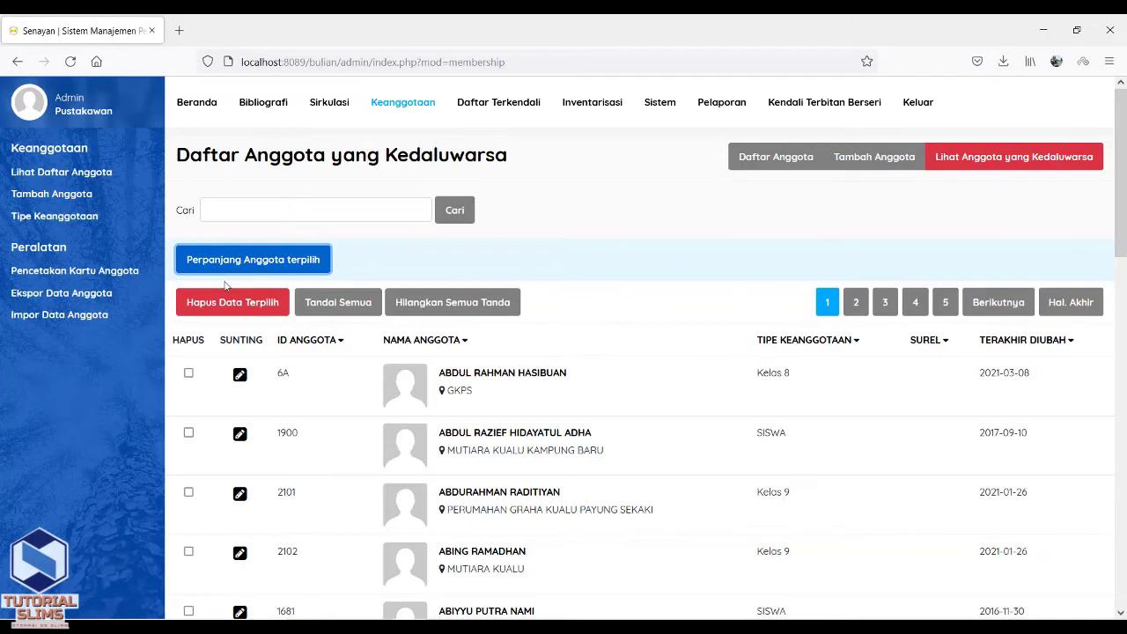
left_click(291, 265)
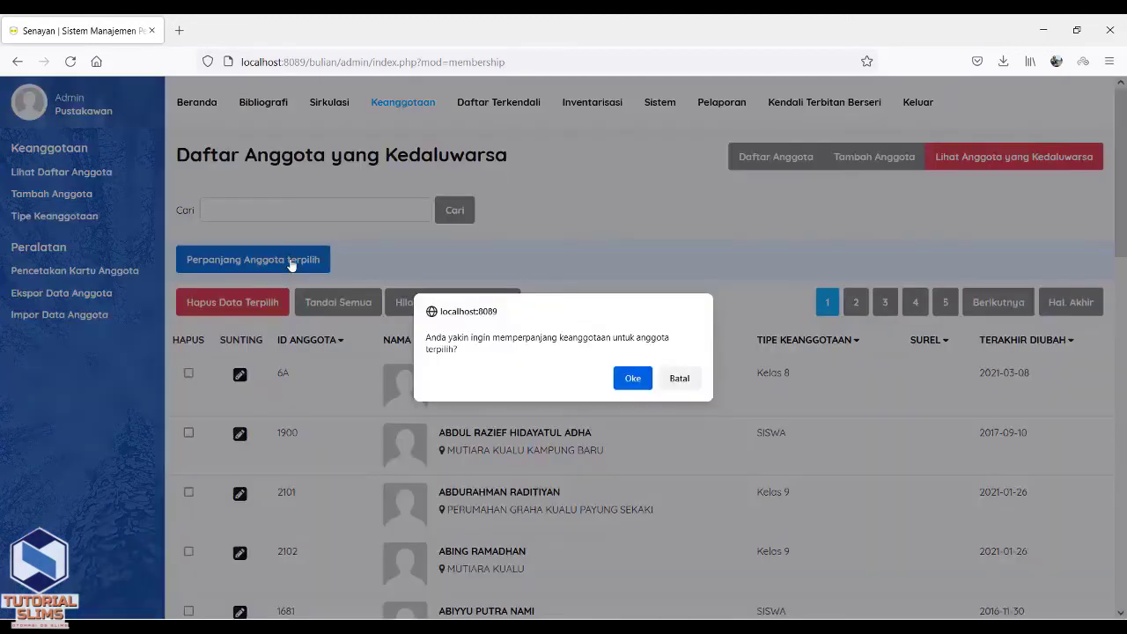
left_click(680, 378)
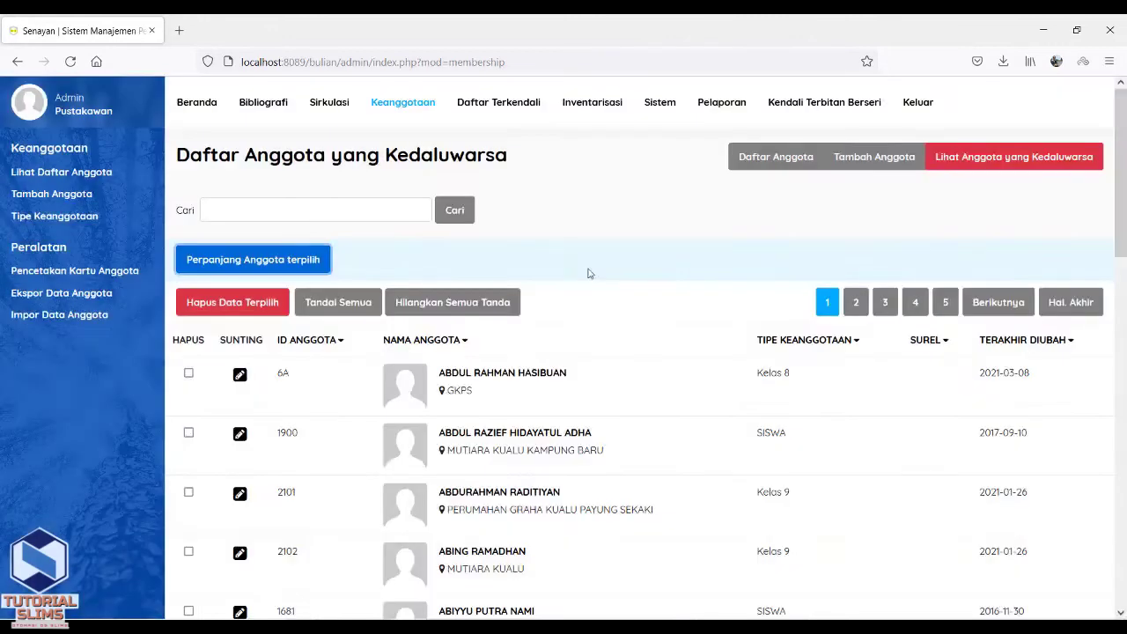
Select all 20 expired members on the first page and confirm renewing their memberships.
left_click(343, 313)
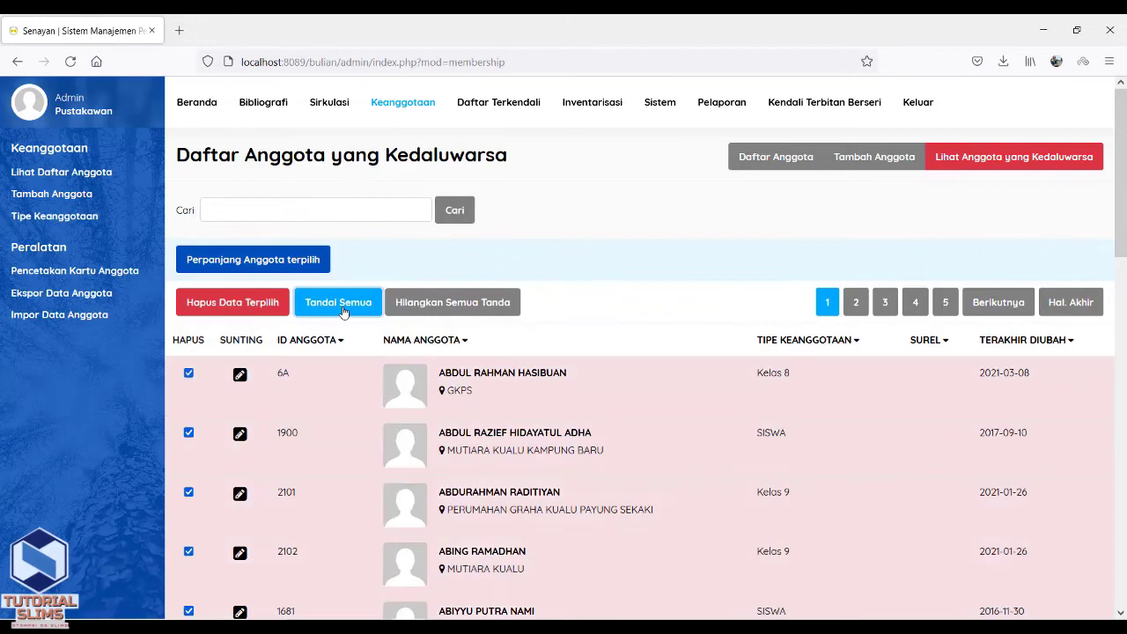
left_click_drag(1124, 236, 1073, 198)
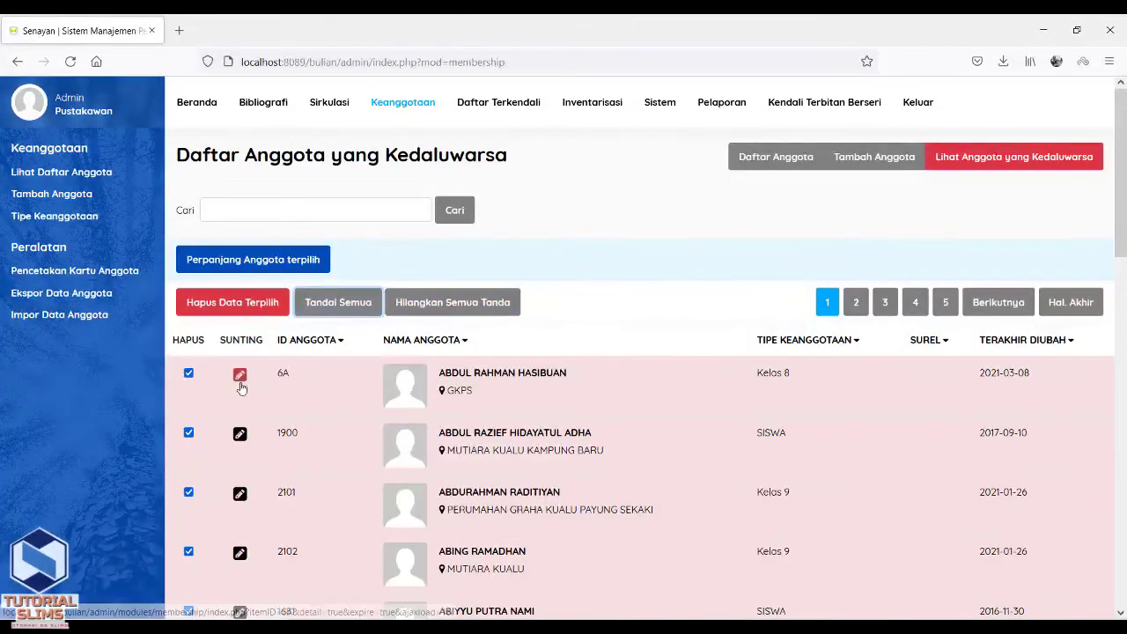
left_click(269, 261)
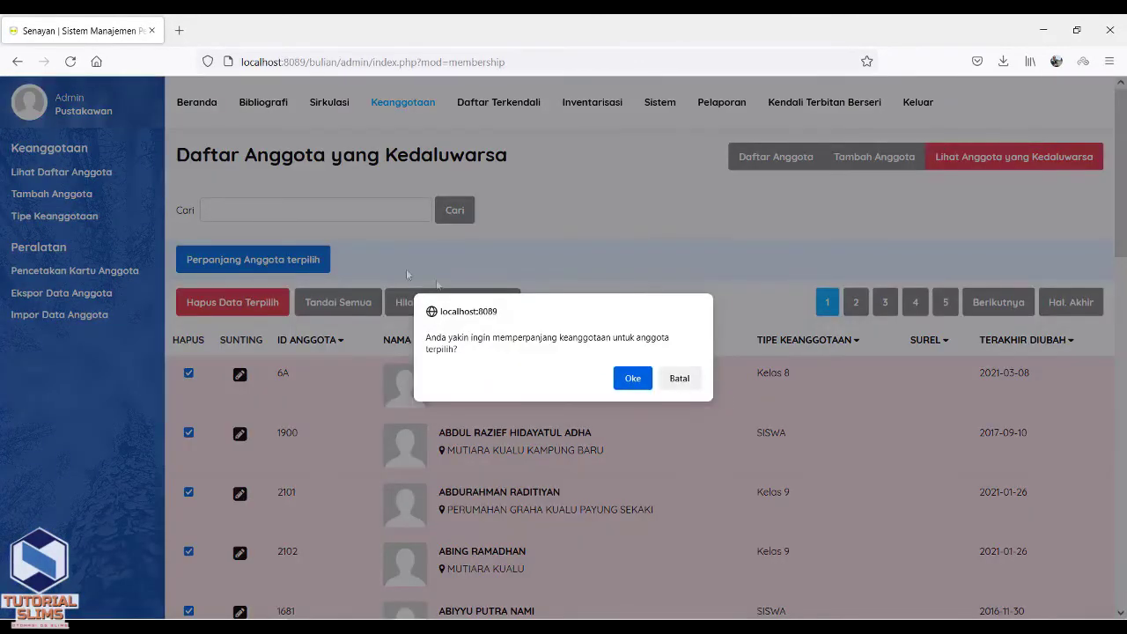
left_click(627, 378)
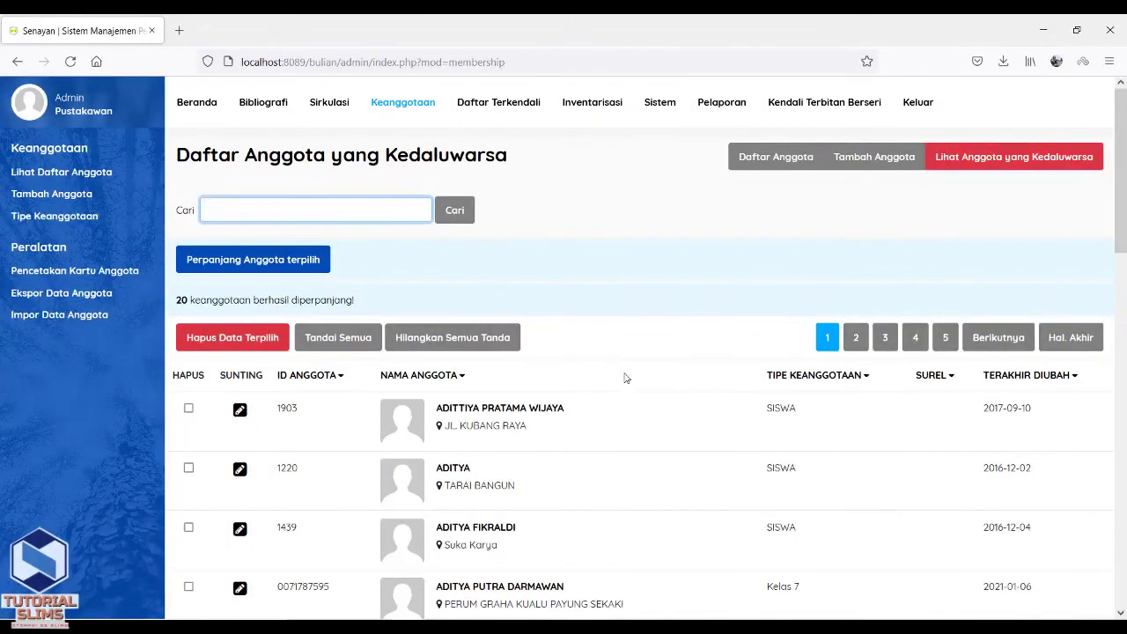
Renew all 11 expired members on the last page of the list.
left_click_drag(175, 300, 353, 297)
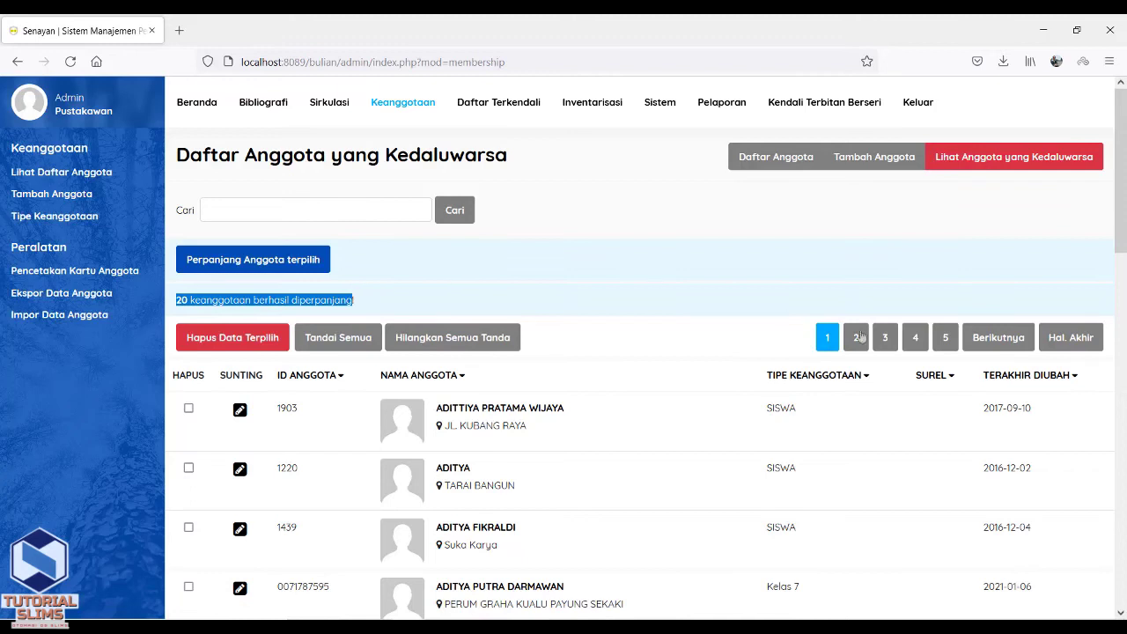
left_click(1053, 340)
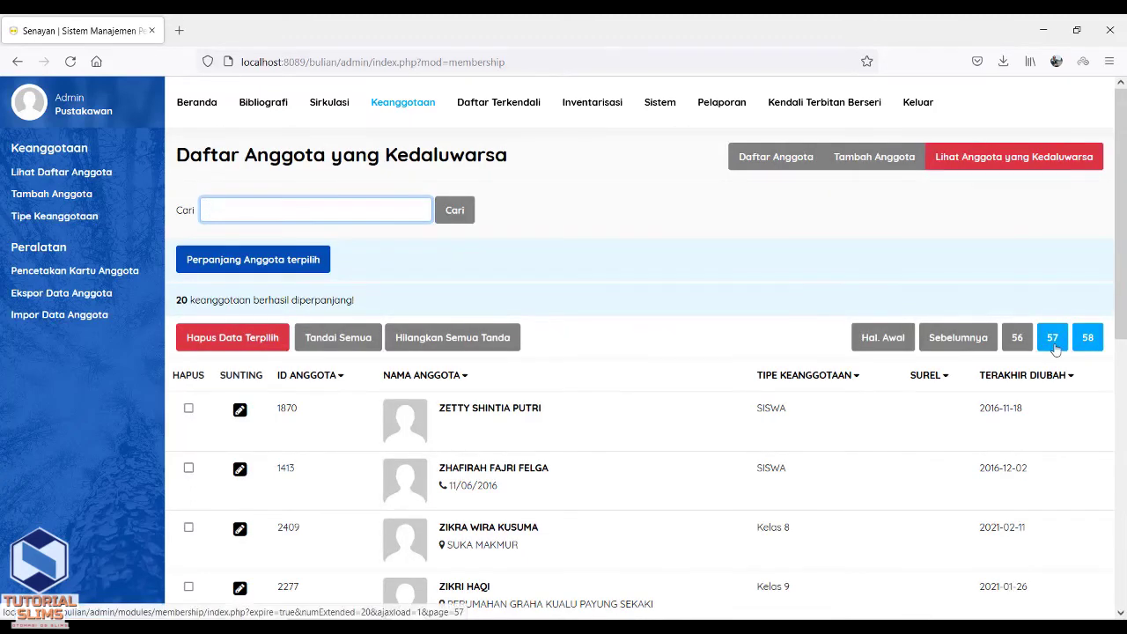
left_click(344, 341)
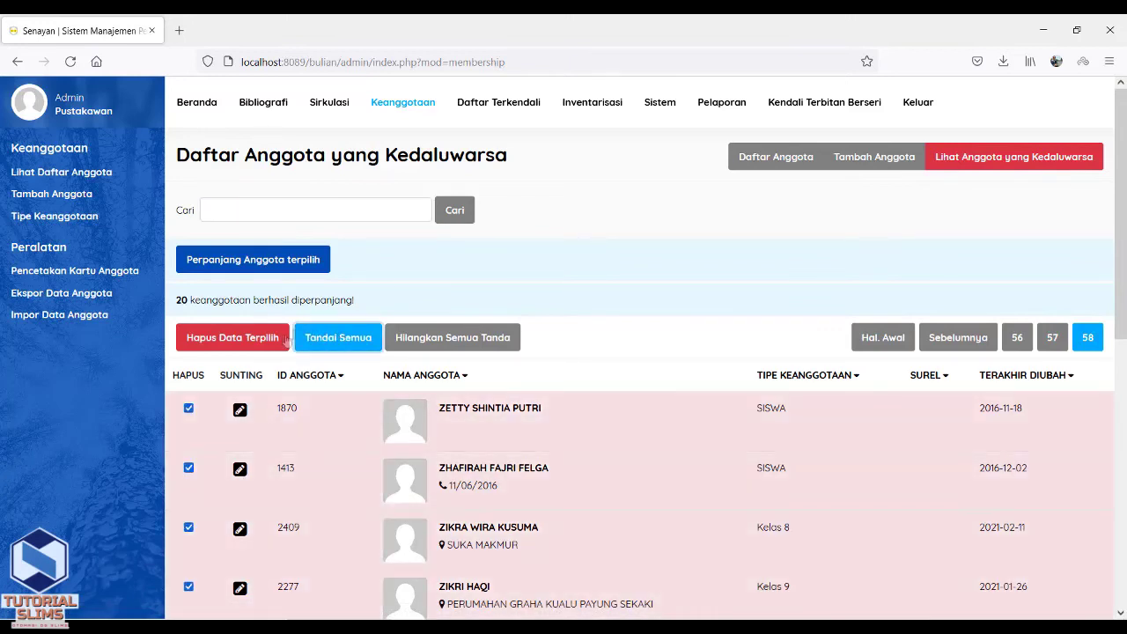
left_click(276, 263)
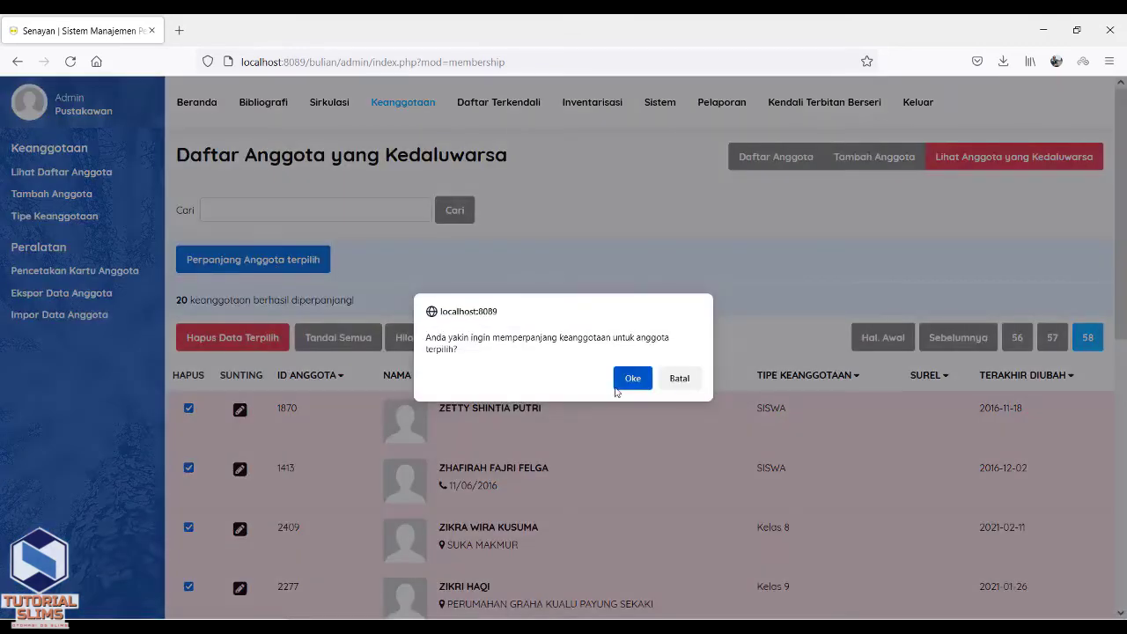
left_click(632, 380)
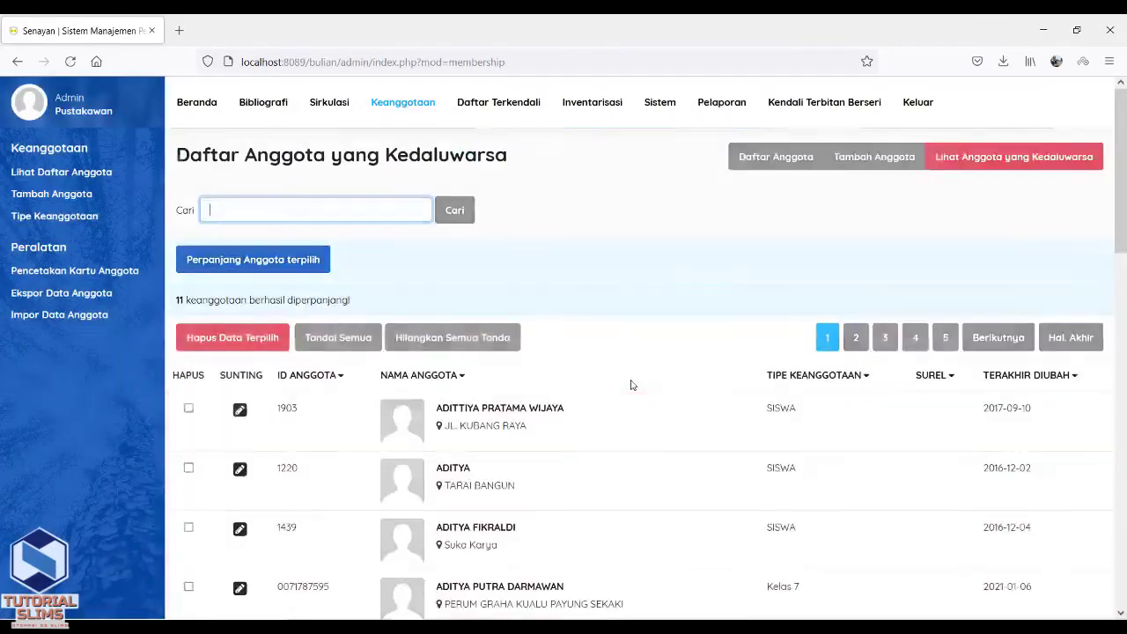
Renew the next last page's 20 expired members, leaving the list ending at page 56.
left_click(1067, 348)
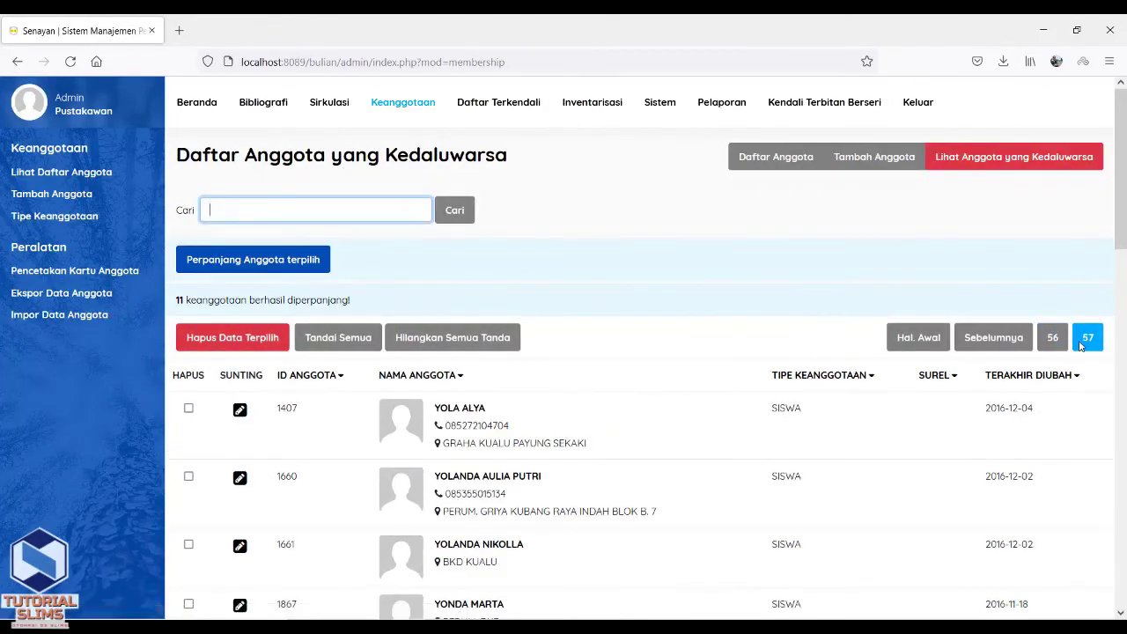
left_click(351, 342)
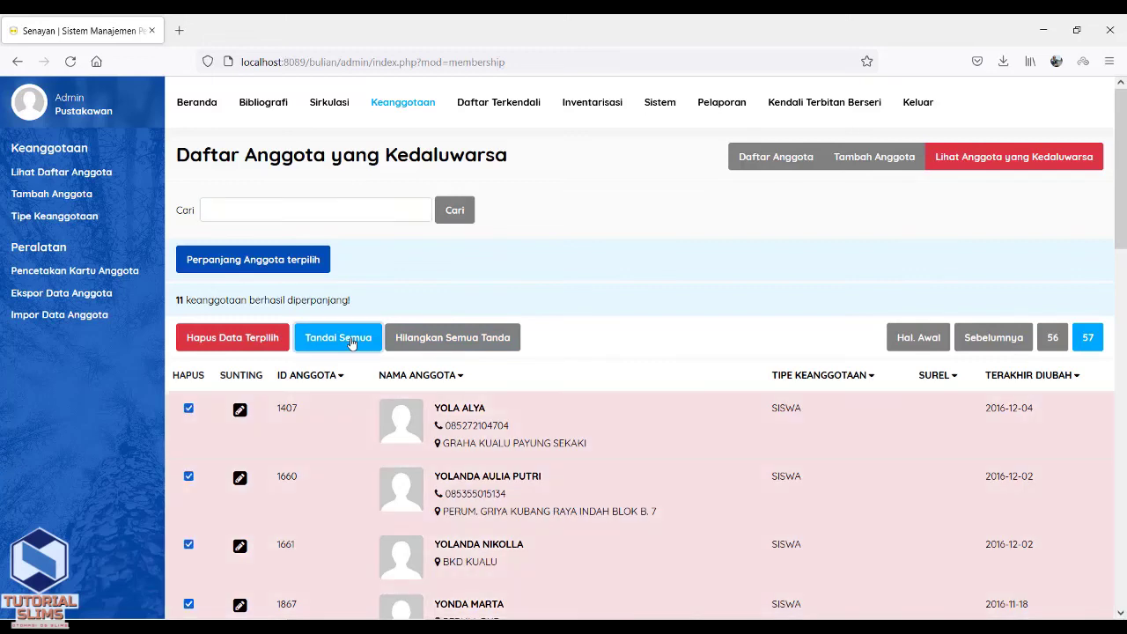
left_click(295, 260)
left_click(633, 380)
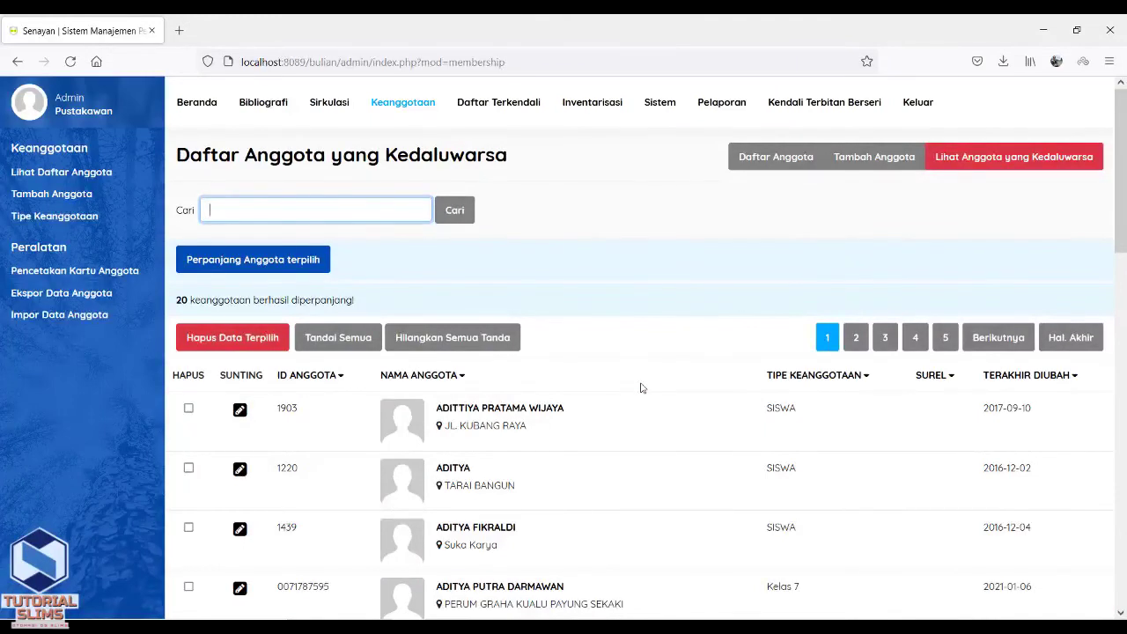
left_click(1060, 340)
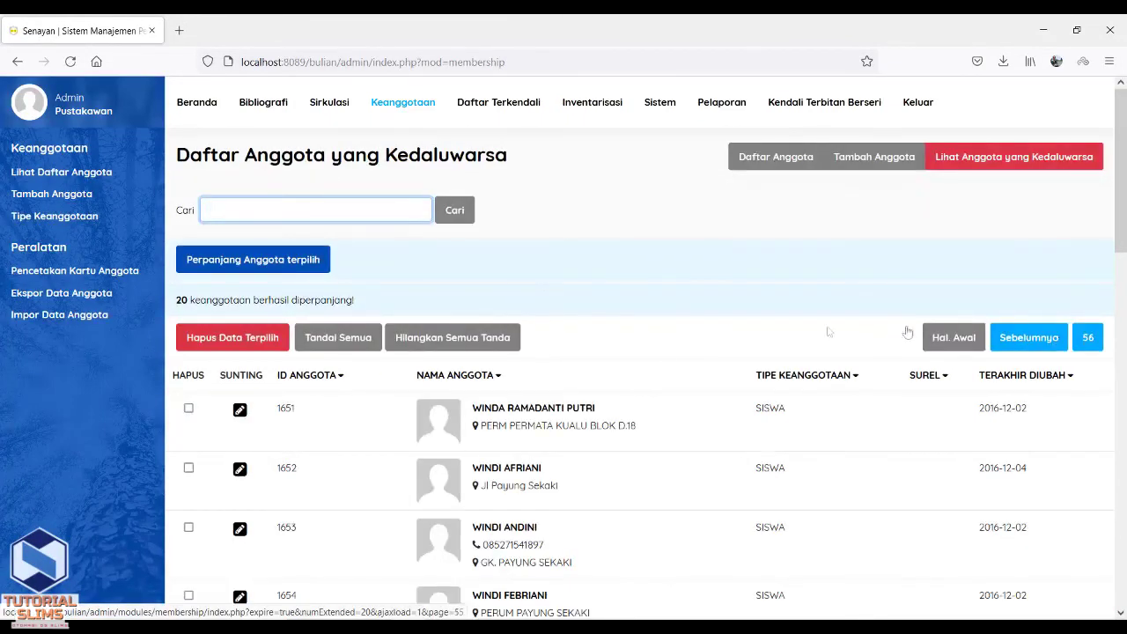